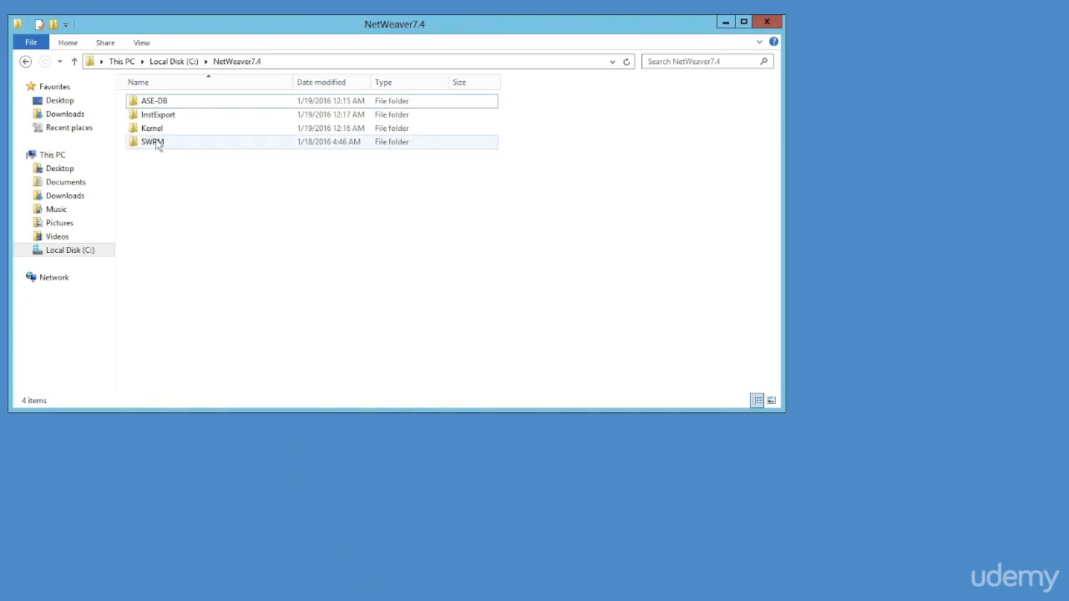
# - Open the SWPM folder inside NetWeaver7.4 and launch sapinst.exe
pyautogui.moveTo(157, 145)
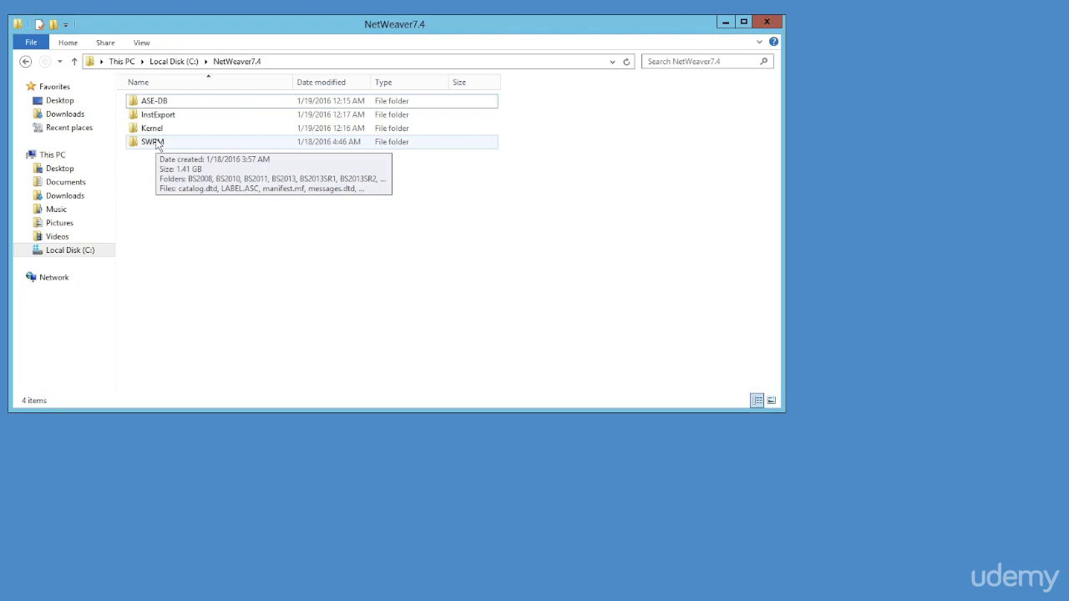
pyautogui.doubleClick(157, 143)
pyautogui.scroll(-5, 213, 293)
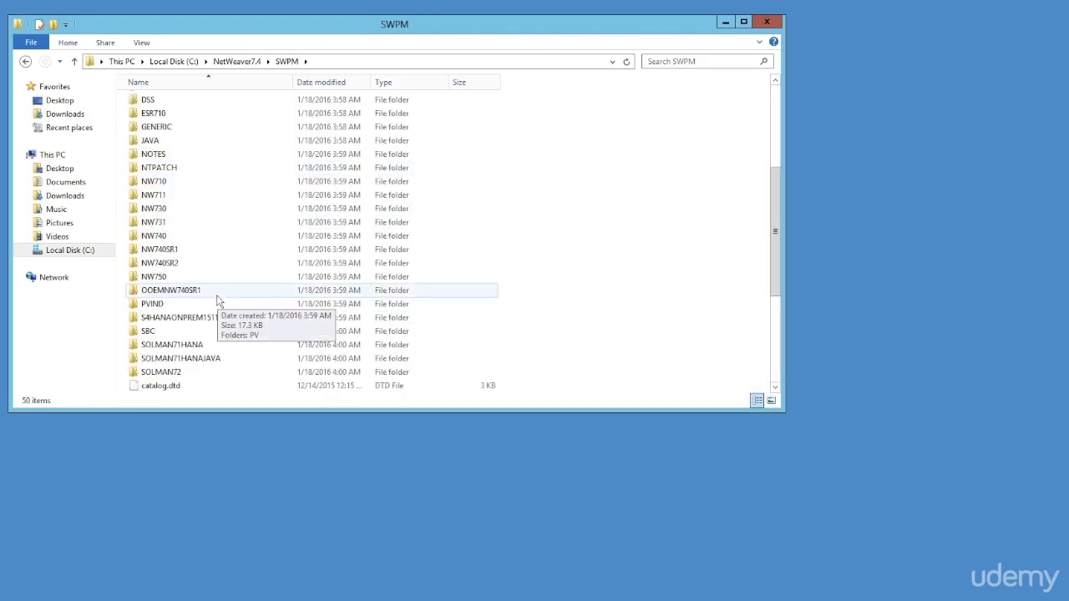
pyautogui.scroll(-5, 250, 341)
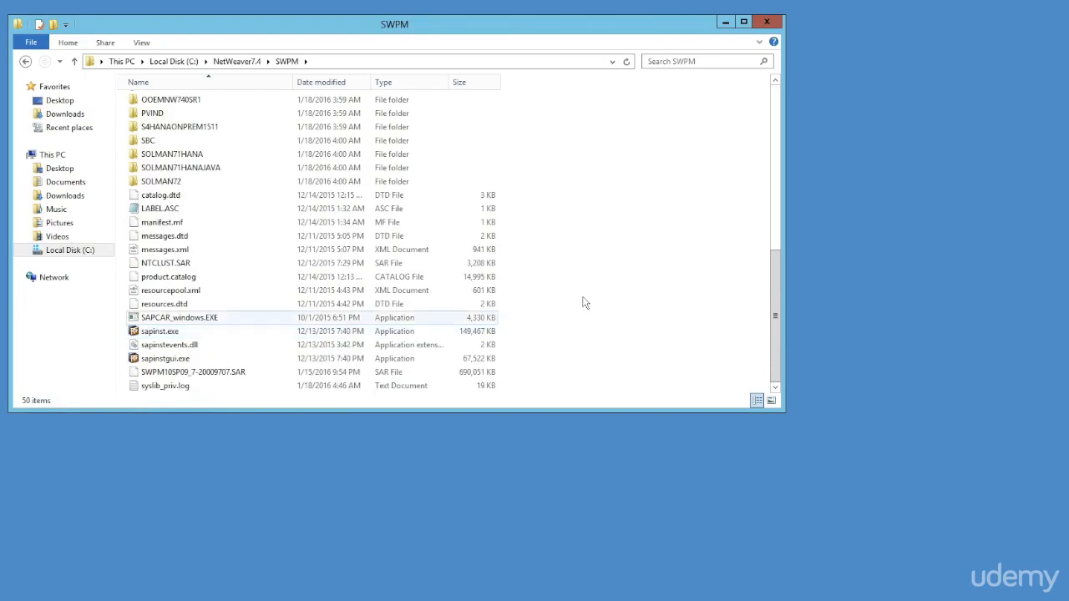
pyautogui.doubleClick(156, 332)
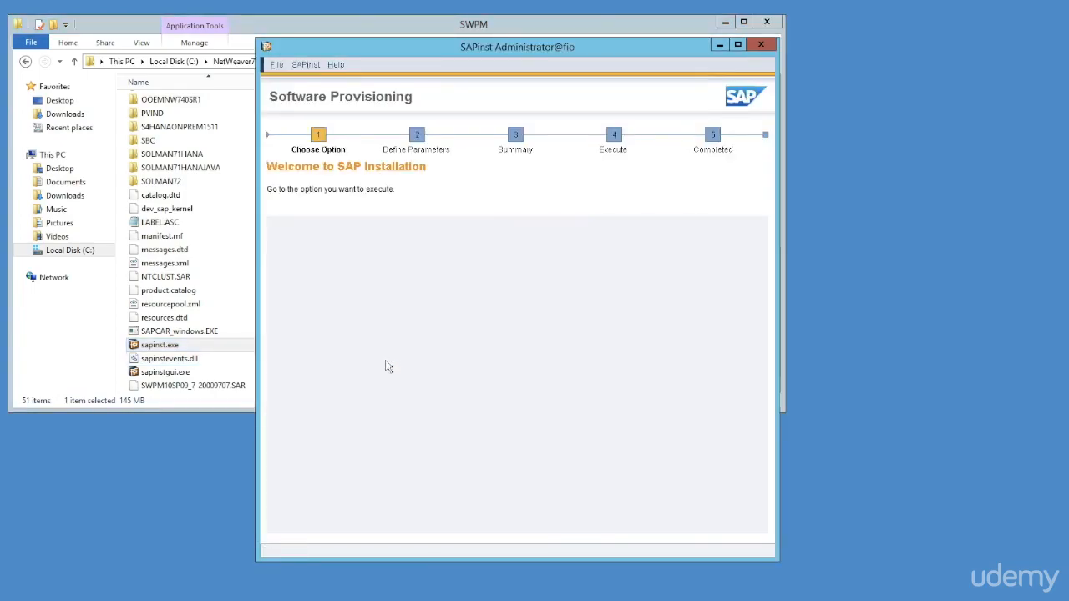
# - Minimize the SWPM folder window and enlarge the SAPinst window to fill most of the desktop
pyautogui.click(725, 26)
pyautogui.click(725, 24)
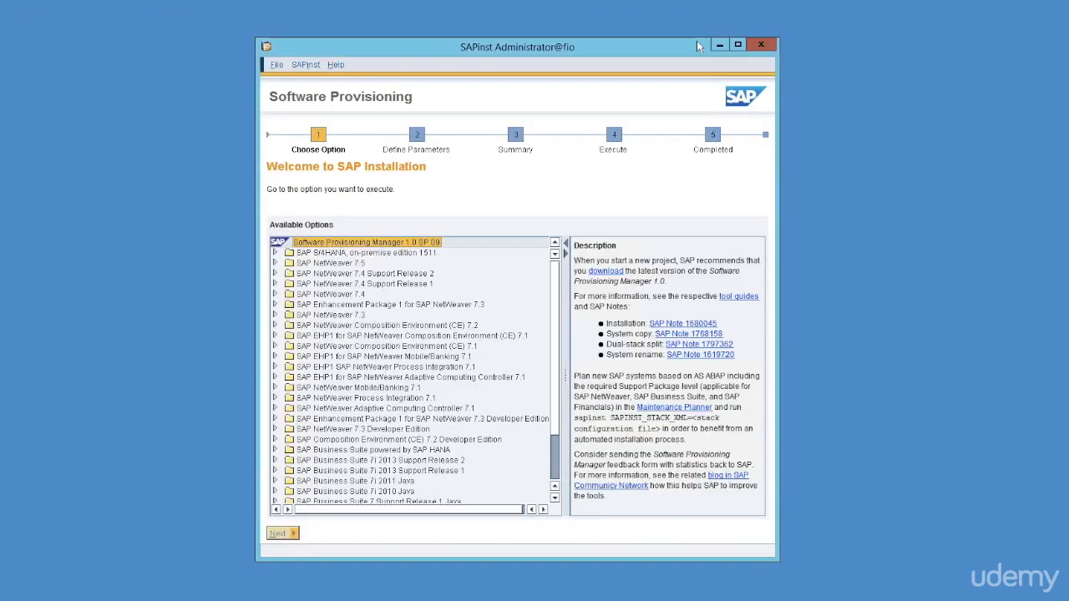
pyautogui.moveTo(610, 46); pyautogui.dragTo(342, 34)
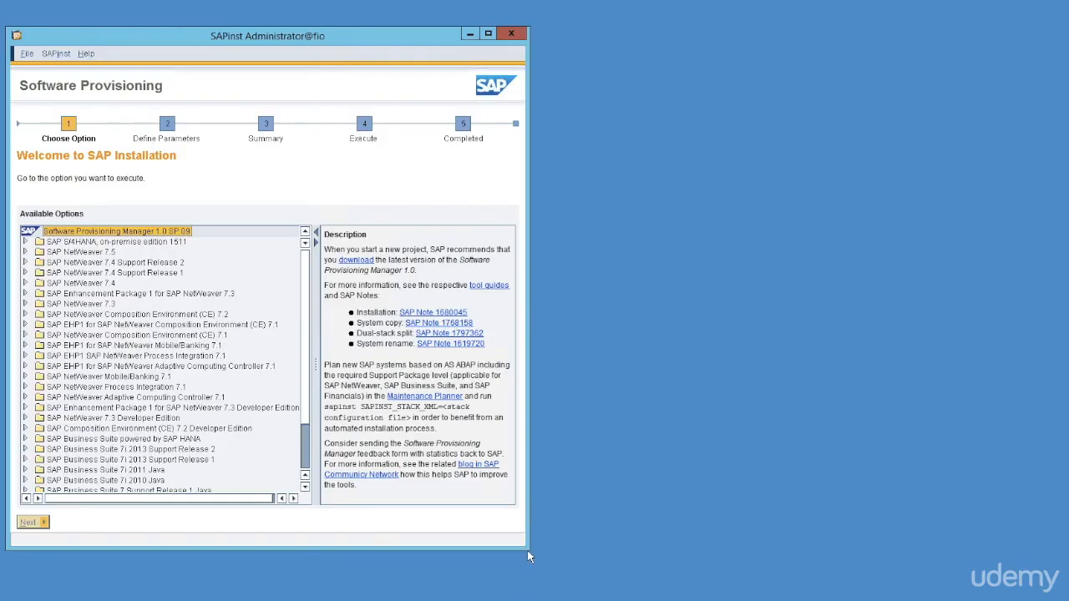
pyautogui.moveTo(529, 550); pyautogui.dragTo(1067, 595)
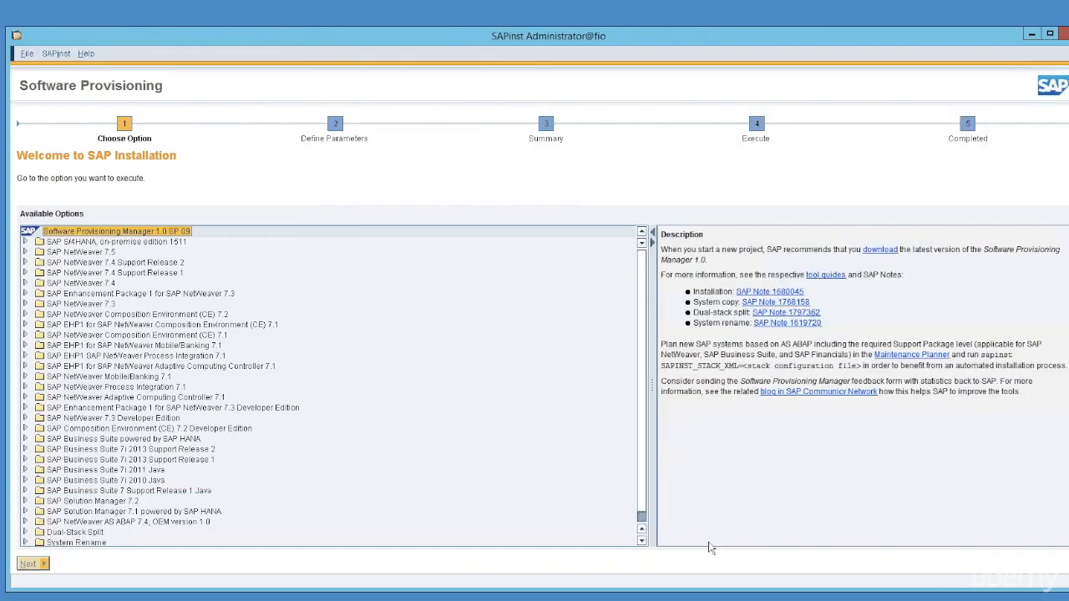
# - Start the Prerequisites Check under SAP NetWeaver 7.4 Support Release 2 > SAP ASE > Preparations
pyautogui.click(25, 262)
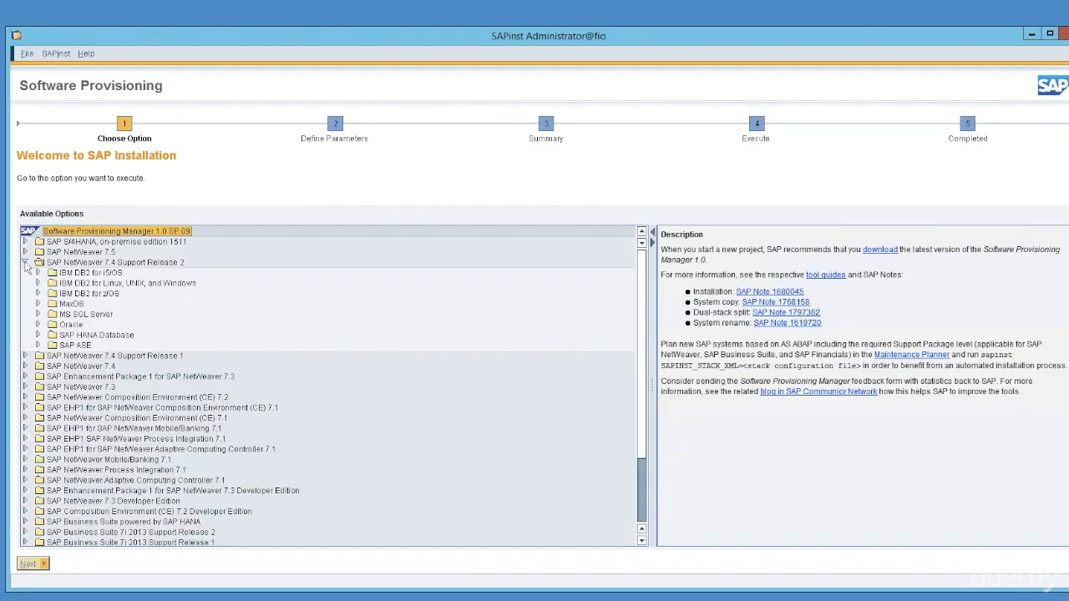
pyautogui.click(38, 345)
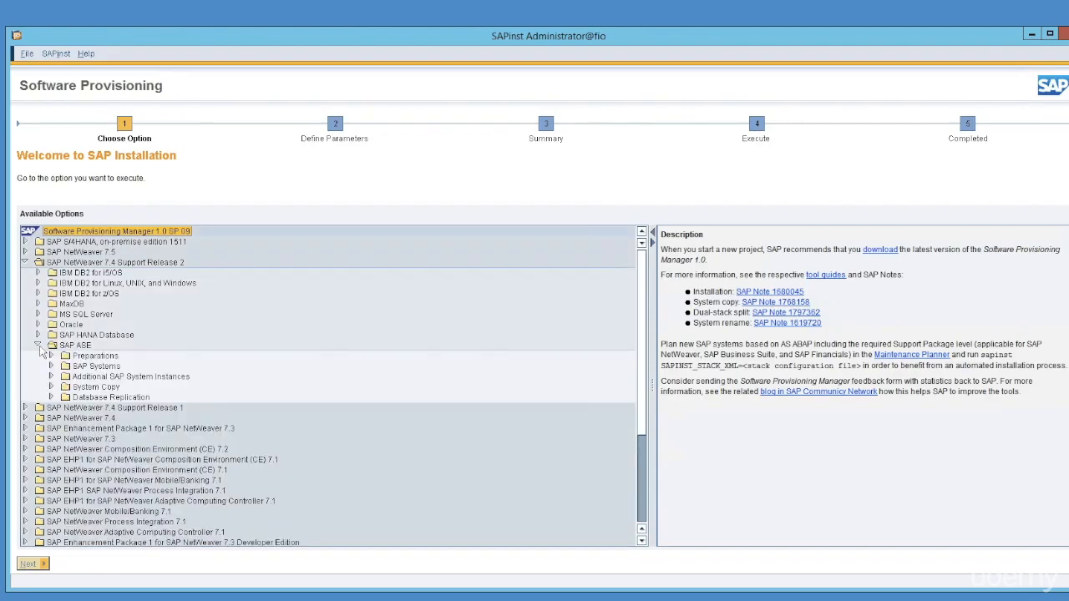
pyautogui.click(87, 346)
pyautogui.click(51, 356)
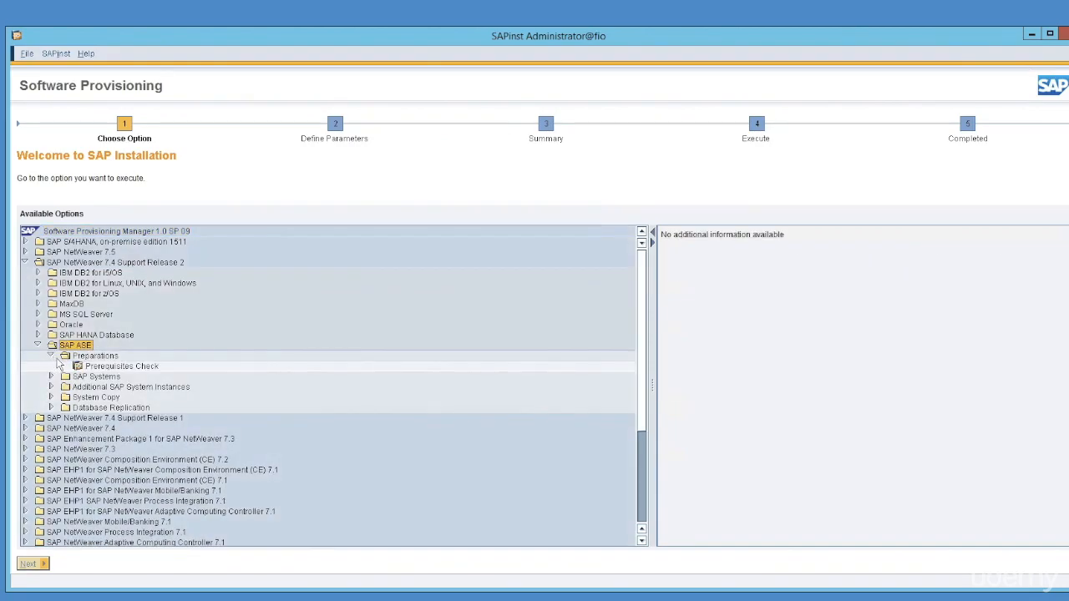
pyautogui.click(99, 369)
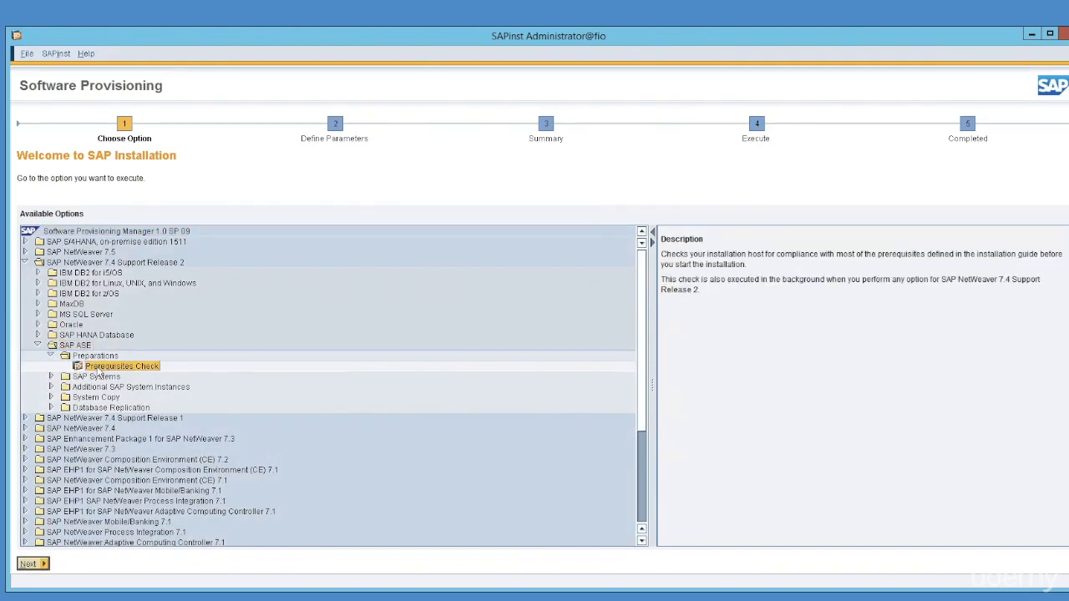
pyautogui.click(34, 566)
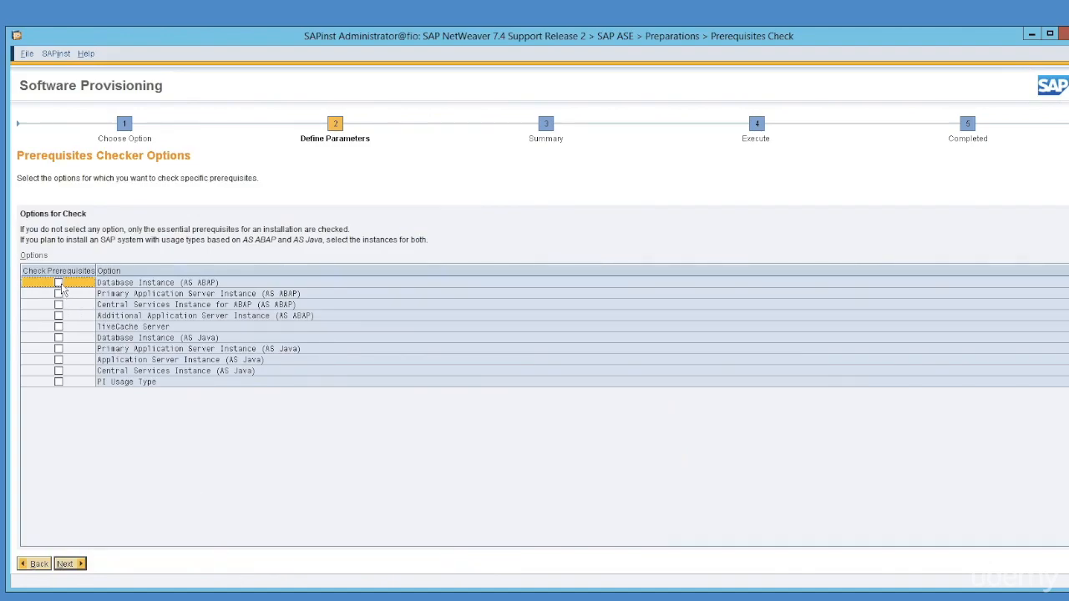
# - Include the AS ABAP database, primary application server and central services instances in the check, accepting the SAP ASE database type and Unicode system settings
pyautogui.click(58, 283)
pyautogui.click(59, 295)
pyautogui.click(58, 305)
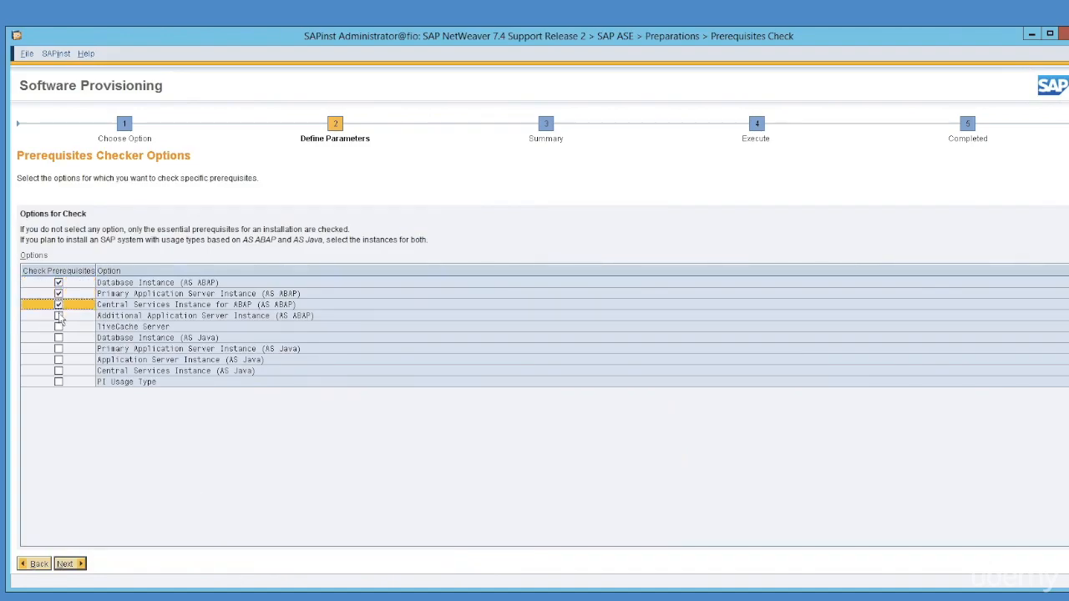
pyautogui.click(66, 565)
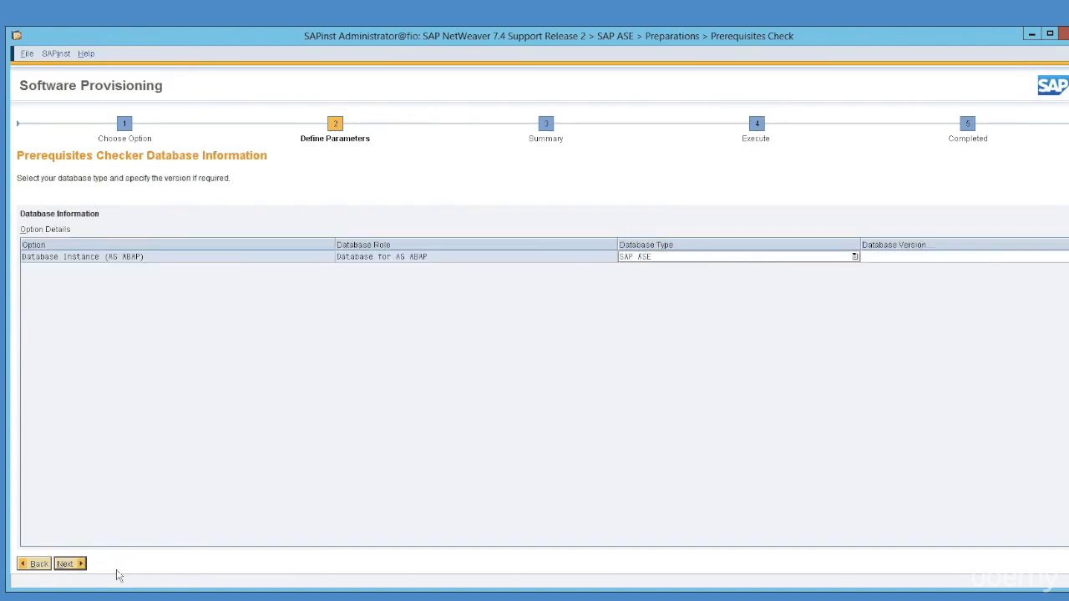
pyautogui.click(78, 565)
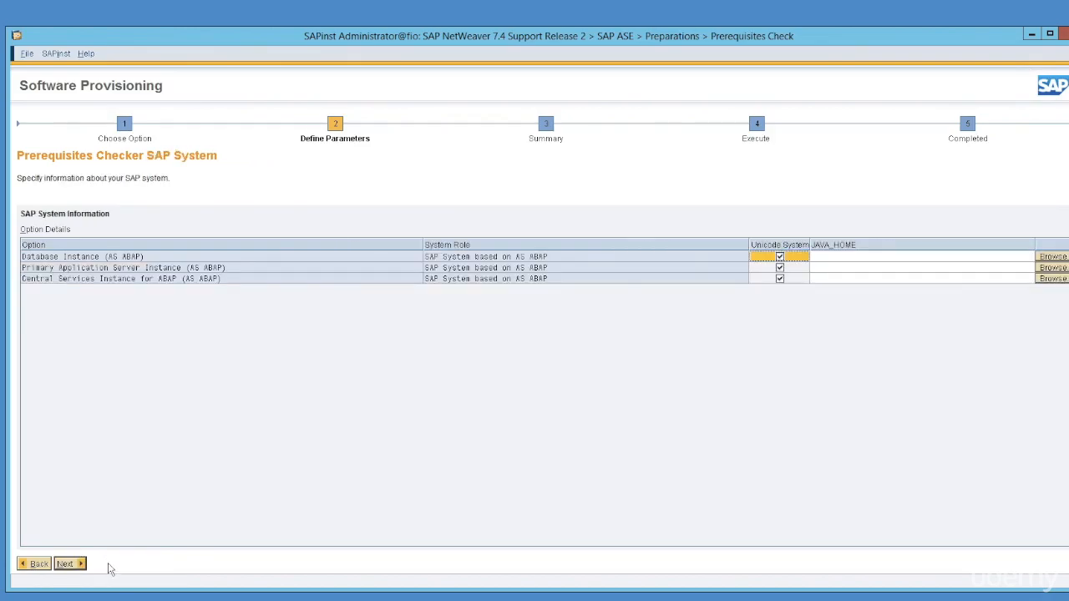
pyautogui.click(76, 567)
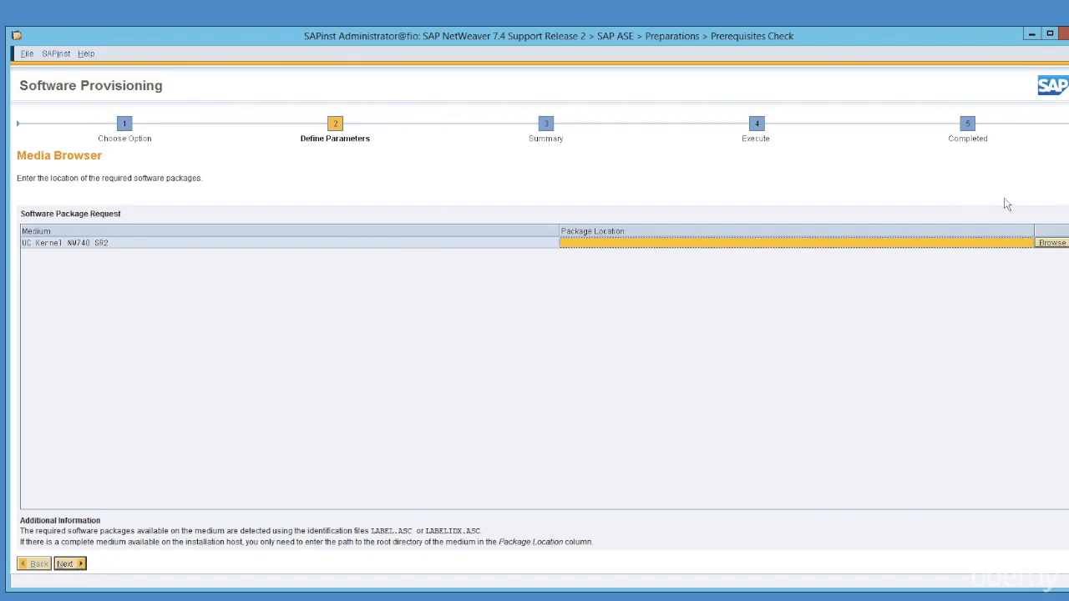
# - Set the UC Kernel NW740 SR2 package location to C:\NetWeaver7.4\Kernel\LABEL.ASC and continue to the parameter summary
pyautogui.click(1053, 243)
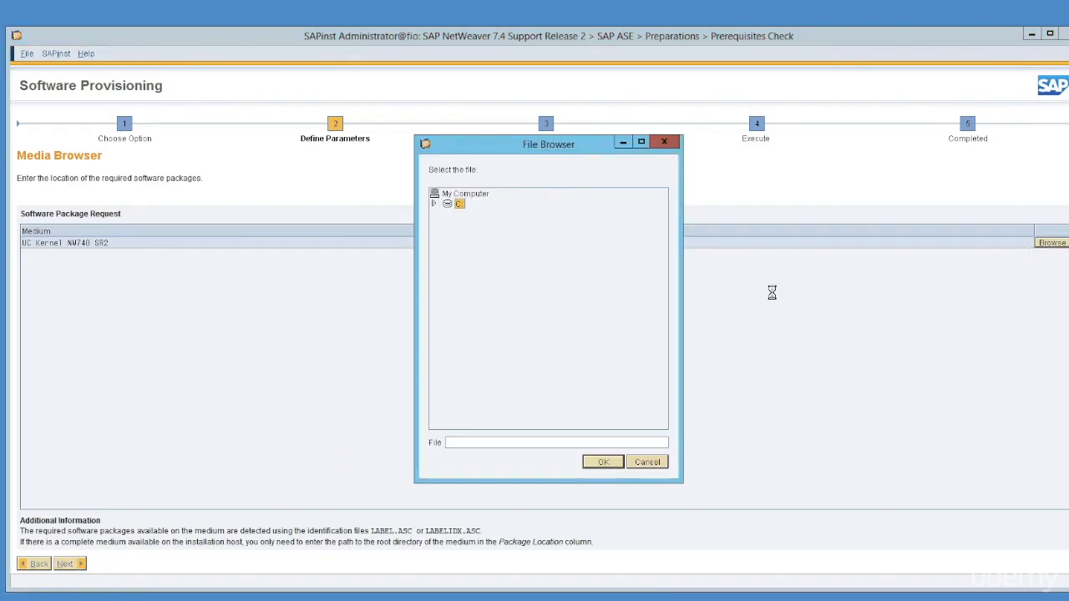
pyautogui.click(434, 204)
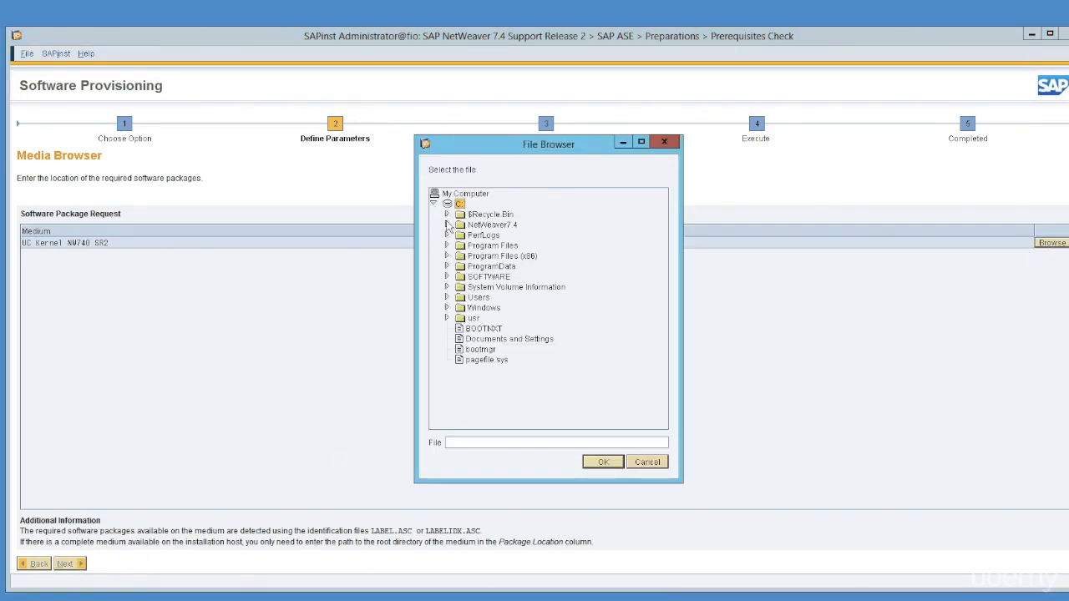
pyautogui.click(447, 225)
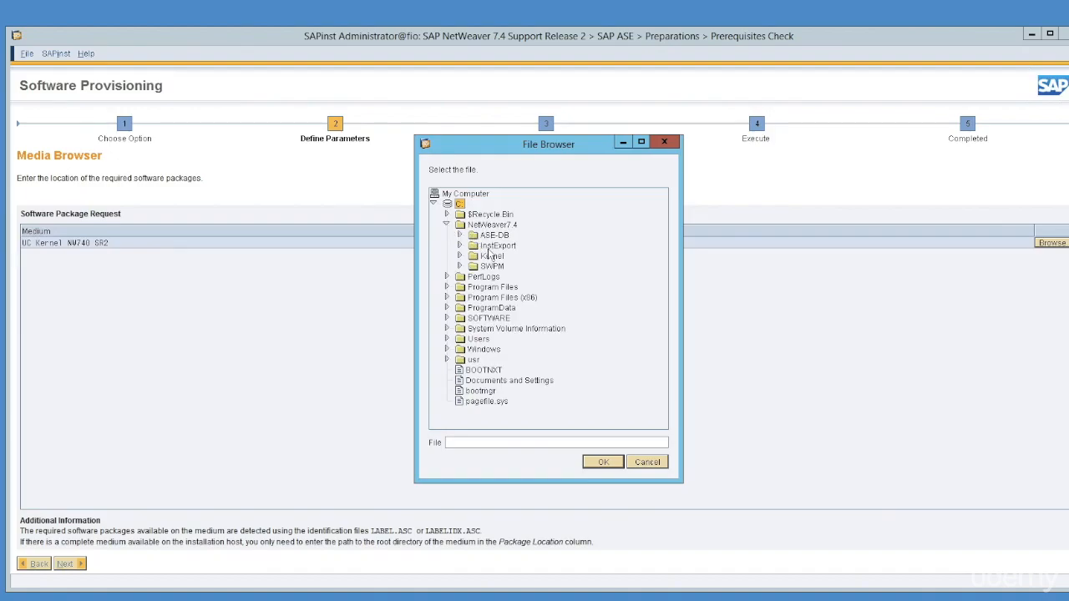
pyautogui.click(492, 256)
pyautogui.click(459, 256)
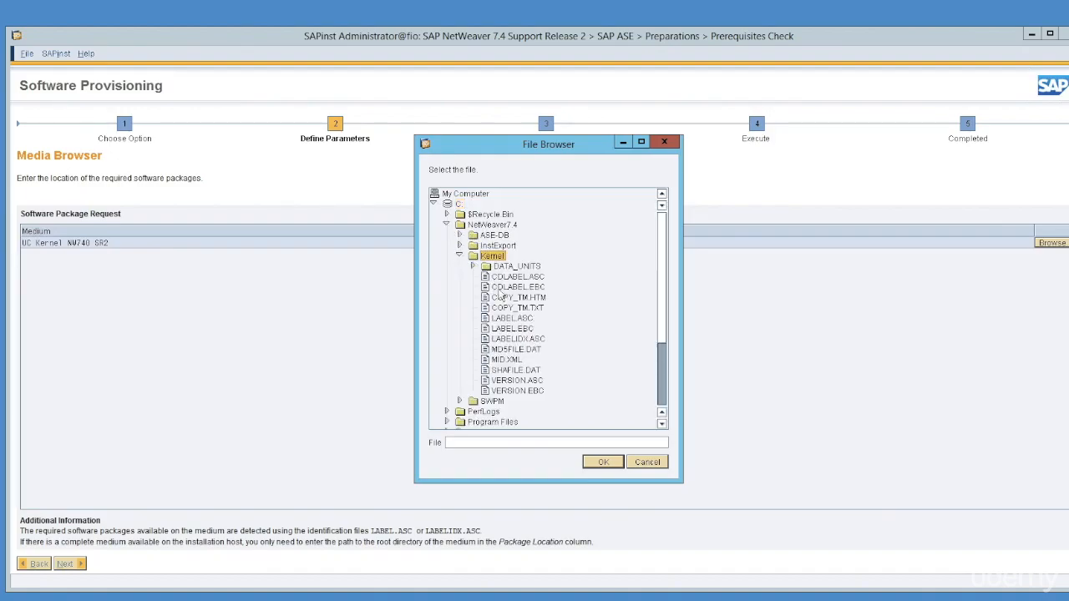
pyautogui.click(511, 319)
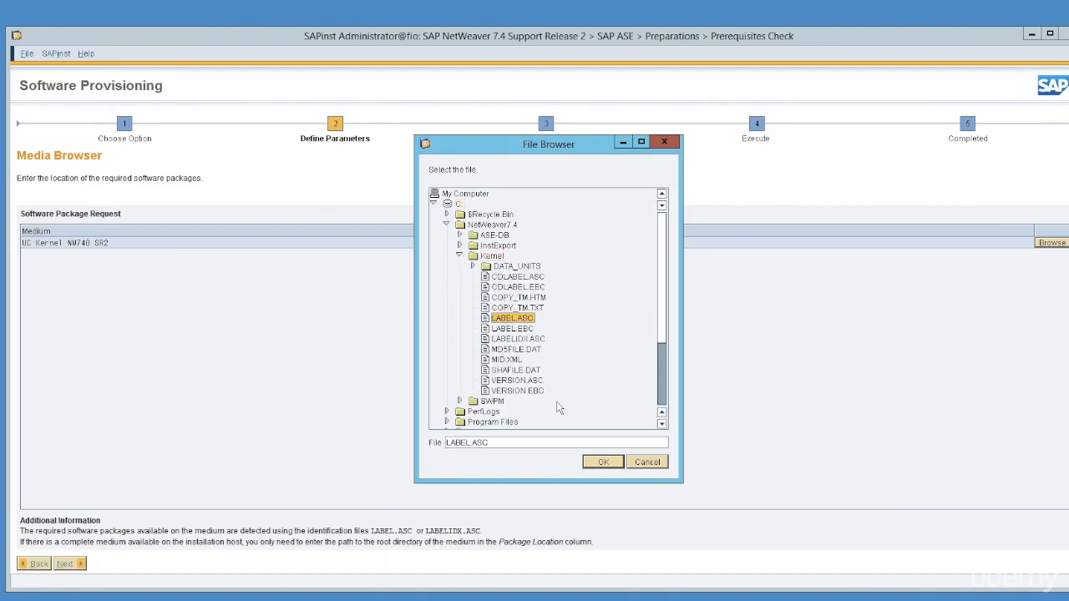
pyautogui.click(605, 464)
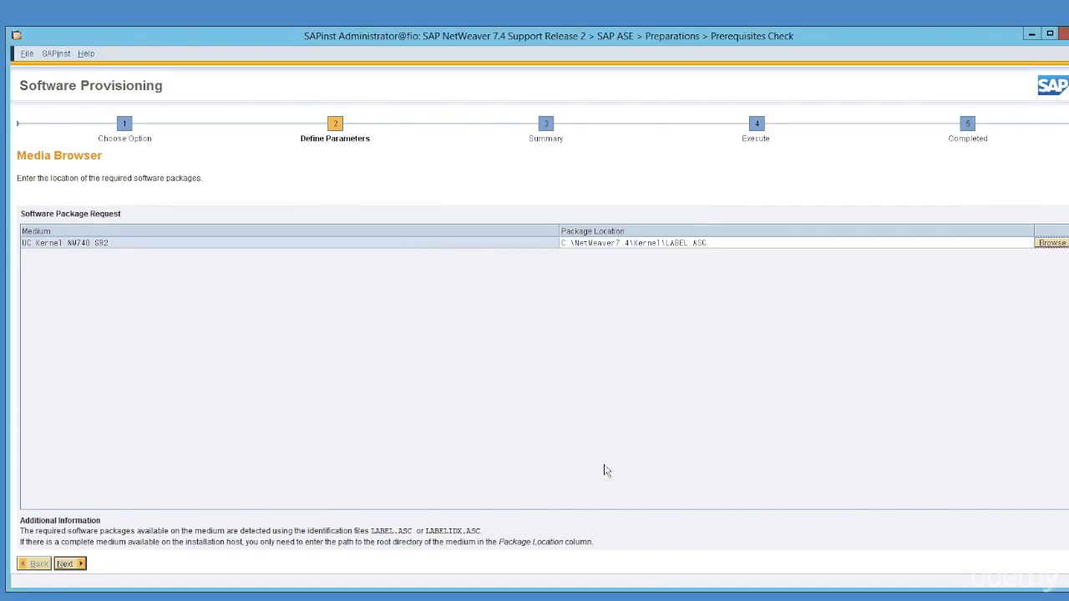
pyautogui.click(70, 566)
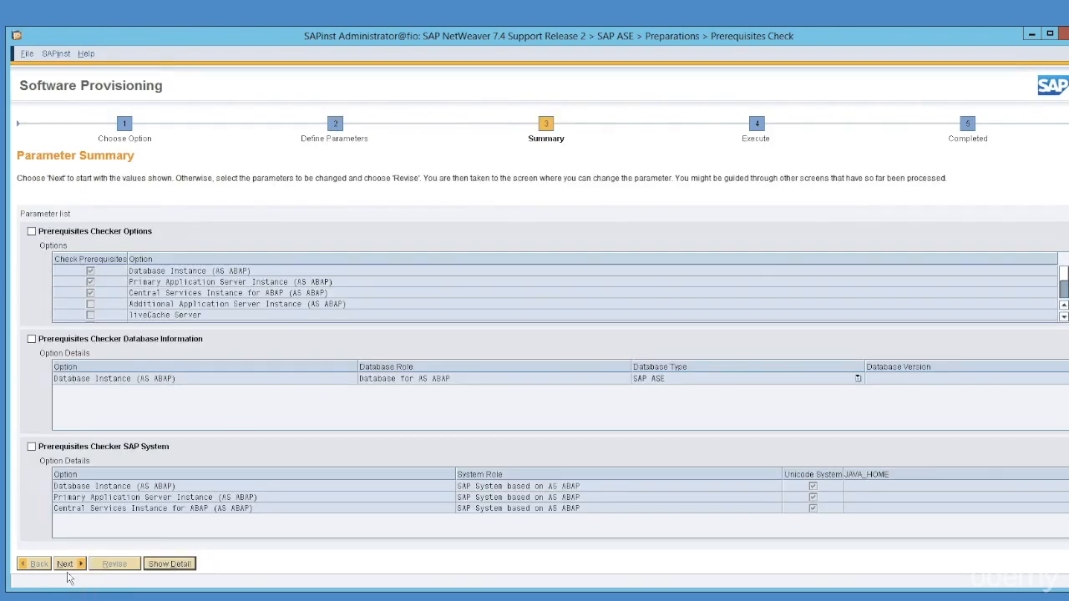
# - Run the prerequisites check, decline repeating it, and acknowledge the completion message
pyautogui.click(67, 565)
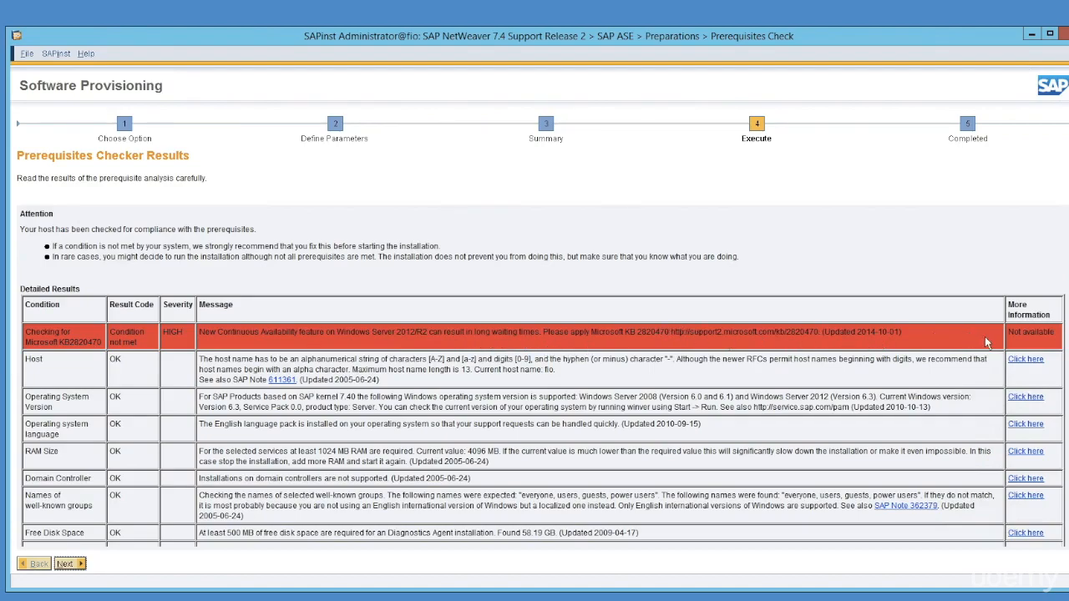
pyautogui.click(67, 563)
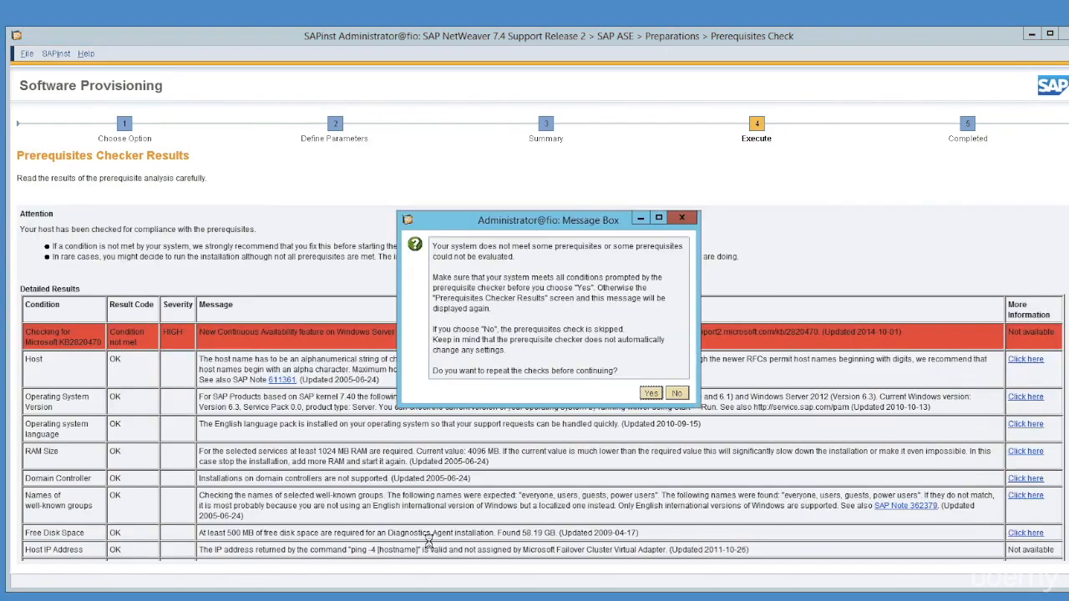
pyautogui.click(677, 394)
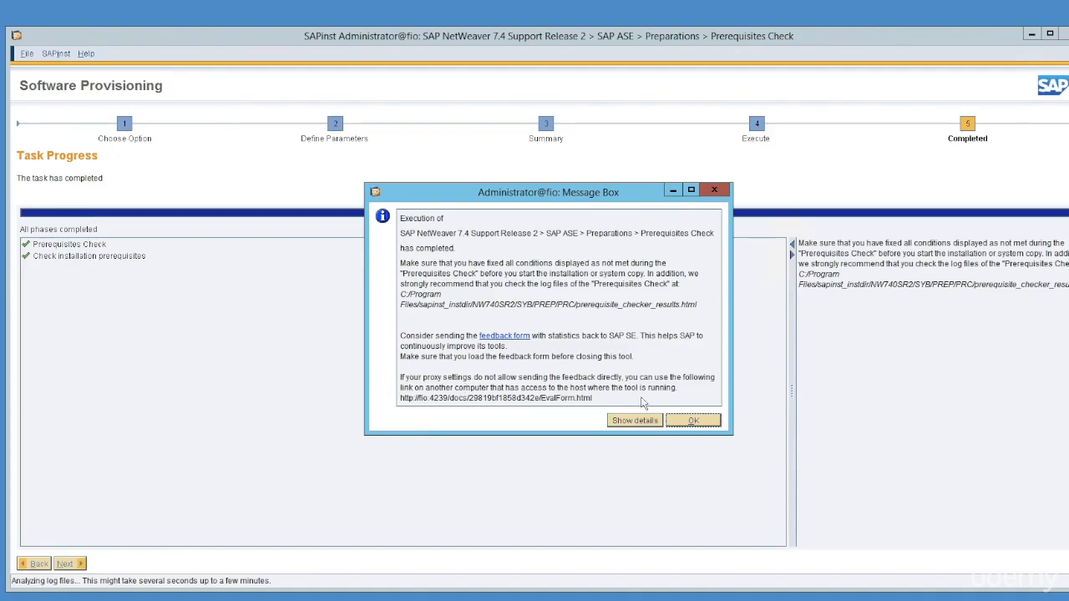
pyautogui.click(694, 421)
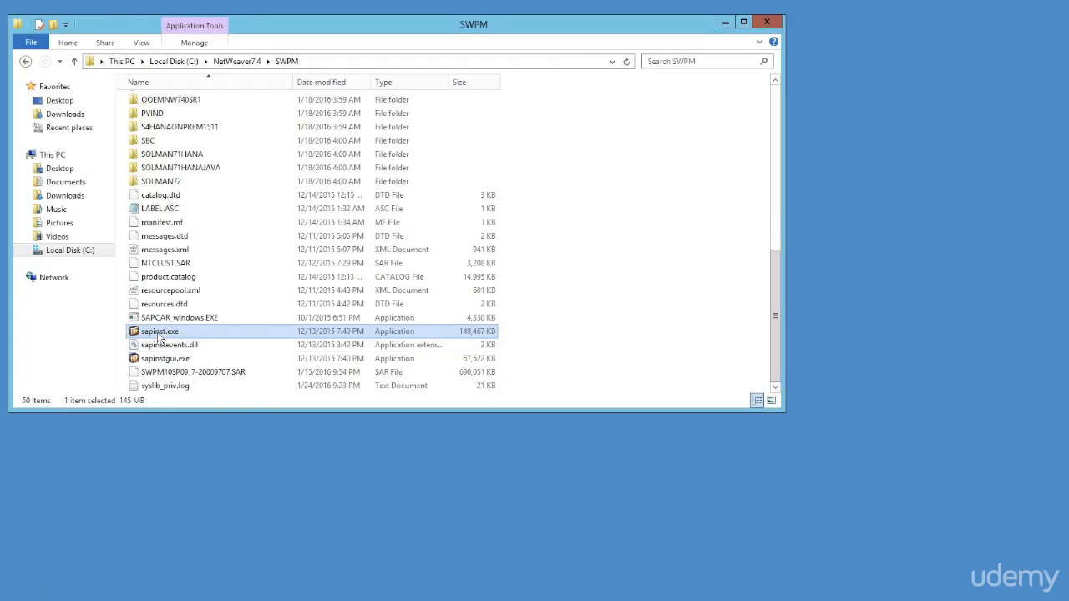
# - Launch sapinst.exe again from the SWPM folder, minimize the folder window and enlarge the installer window
pyautogui.doubleClick(159, 335)
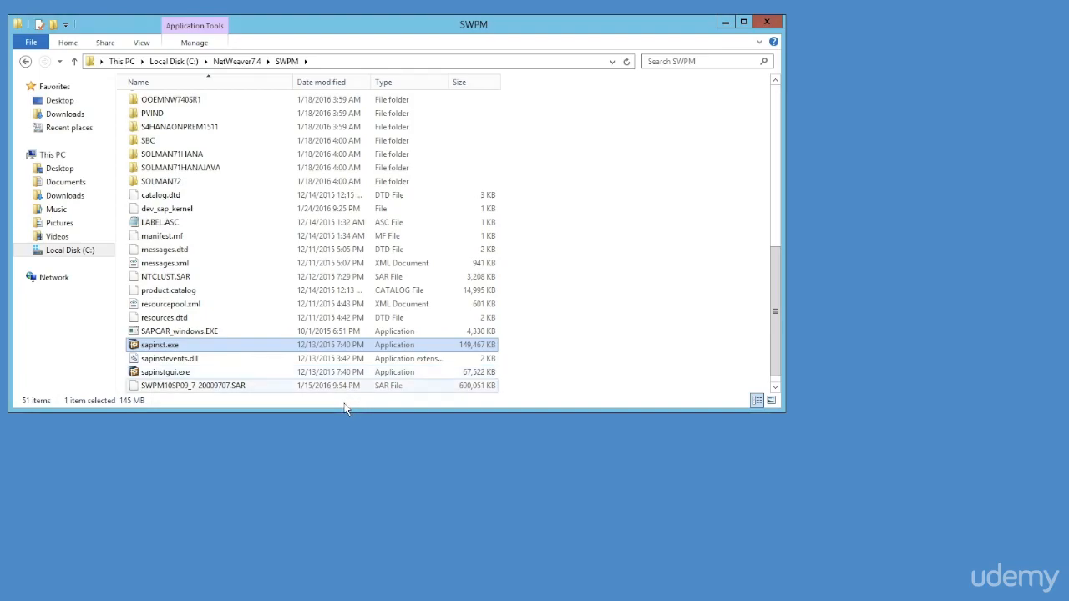
pyautogui.click(726, 23)
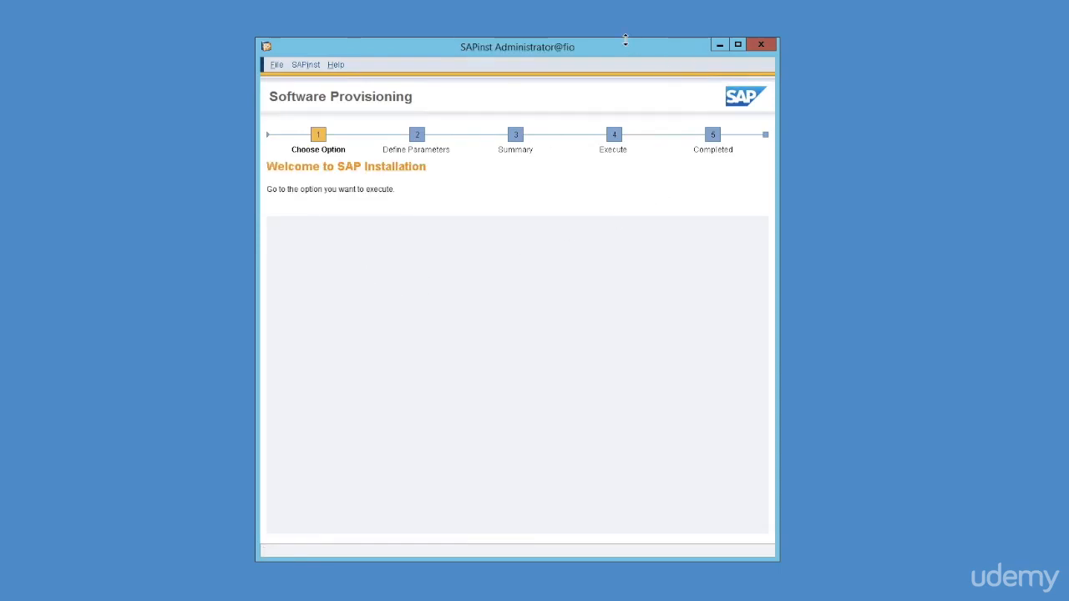
pyautogui.moveTo(610, 42); pyautogui.dragTo(339, 19)
pyautogui.moveTo(508, 538); pyautogui.dragTo(1068, 592)
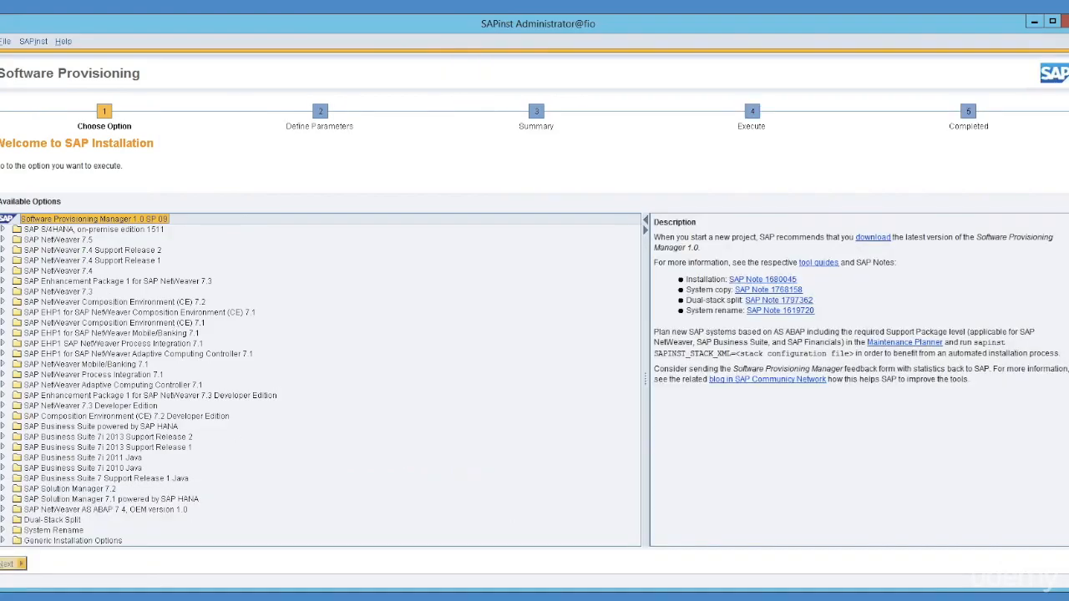
# - Select the Standard System installation under SAP NetWeaver 7.4 Support Release 2 > SAP ASE > SAP Systems > Application Server ABAP
pyautogui.click(4, 251)
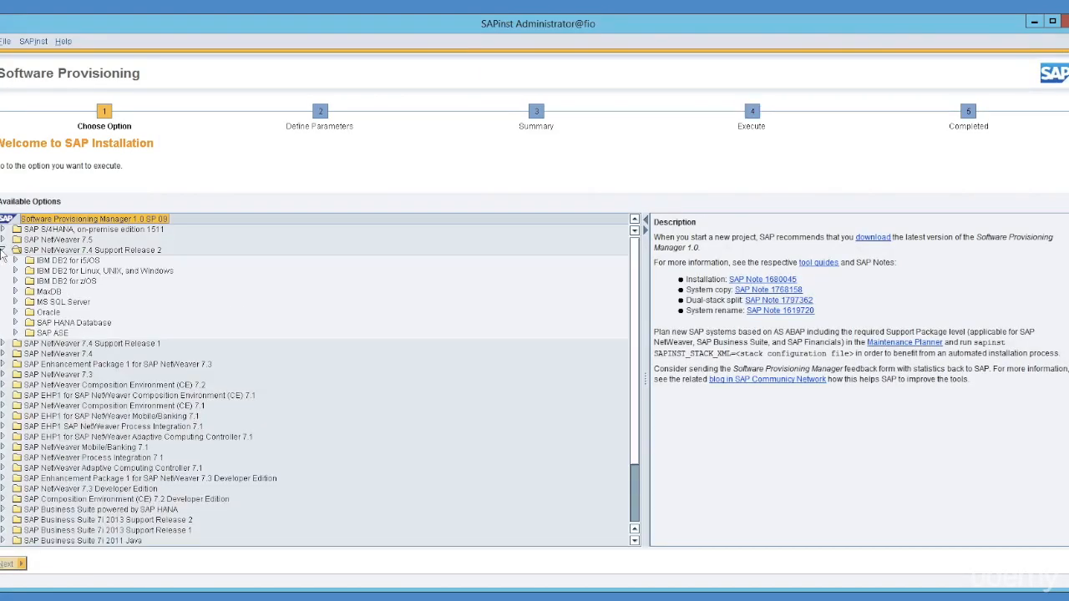
pyautogui.click(16, 333)
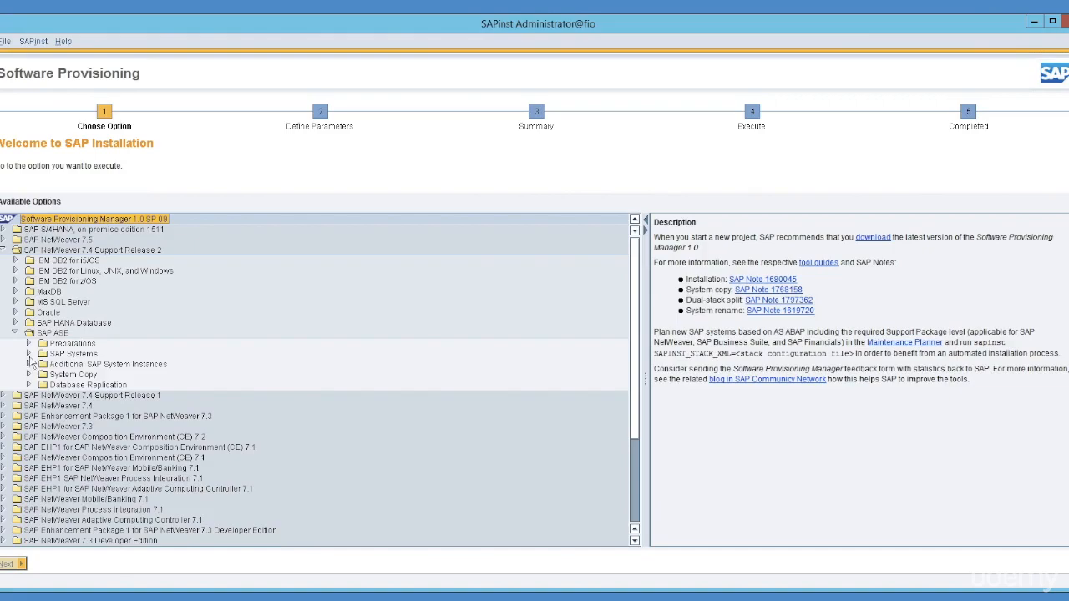
pyautogui.click(28, 355)
pyautogui.click(41, 365)
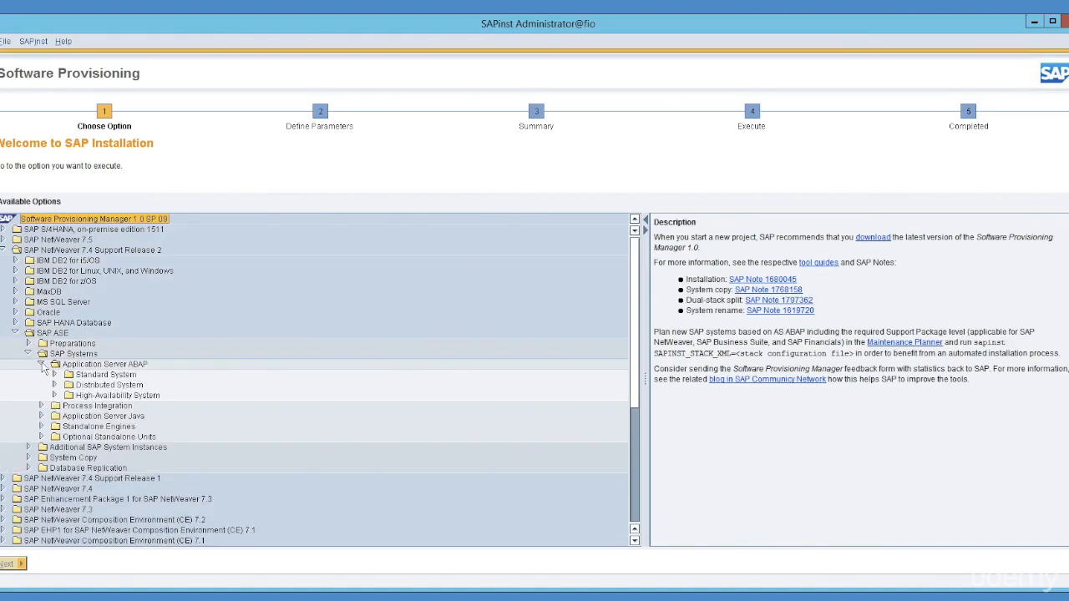
pyautogui.click(55, 375)
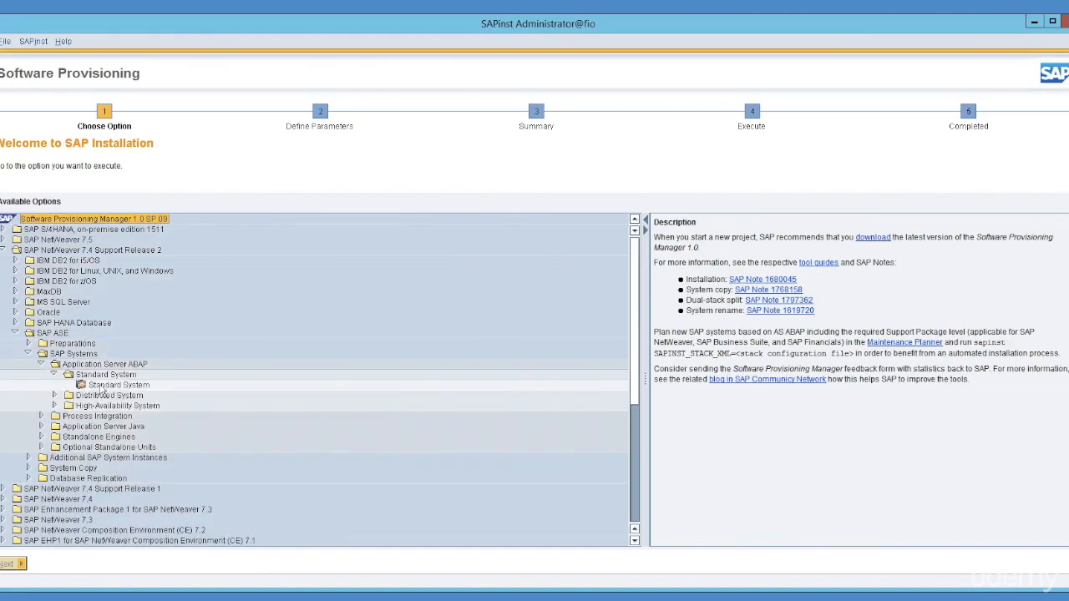
pyautogui.click(105, 387)
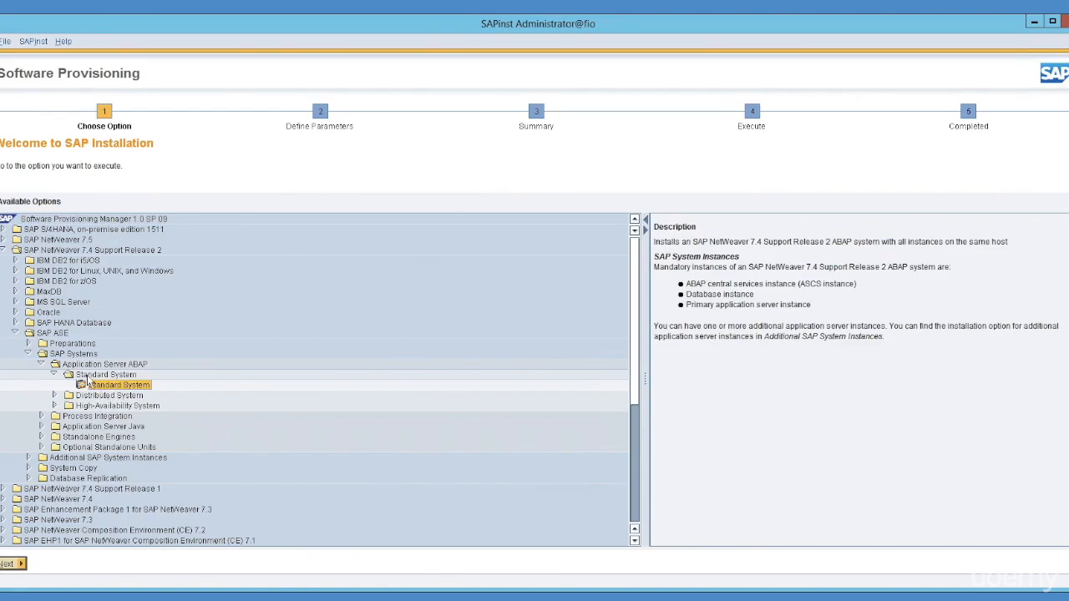
# - Examine the descriptions of the Standard System and the Distributed System options, including the ASCS, database and primary application server instances
pyautogui.click(87, 377)
pyautogui.click(89, 398)
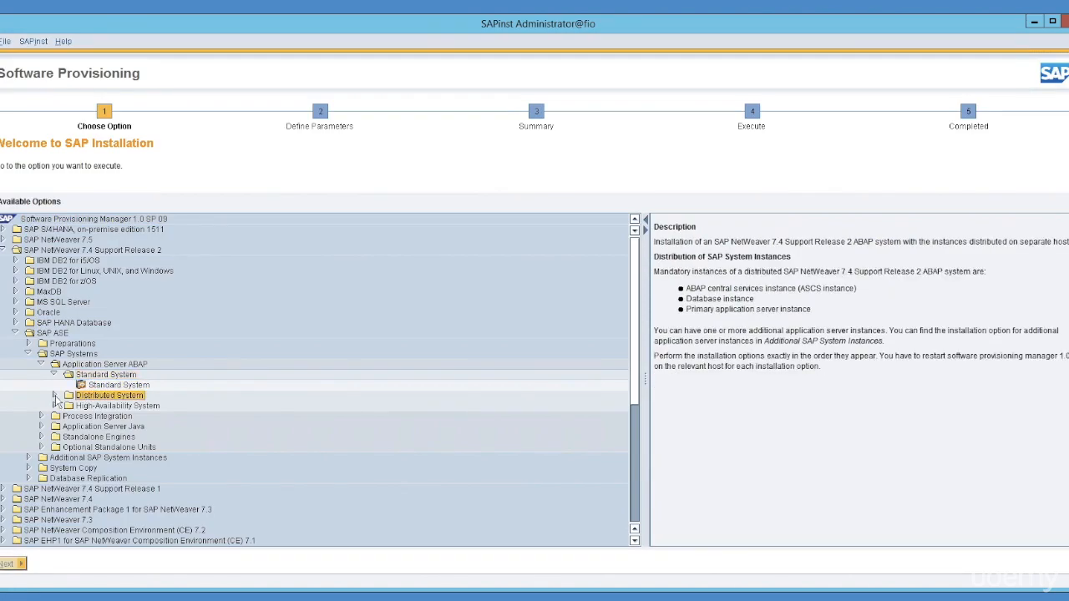
pyautogui.click(55, 398)
pyautogui.click(110, 406)
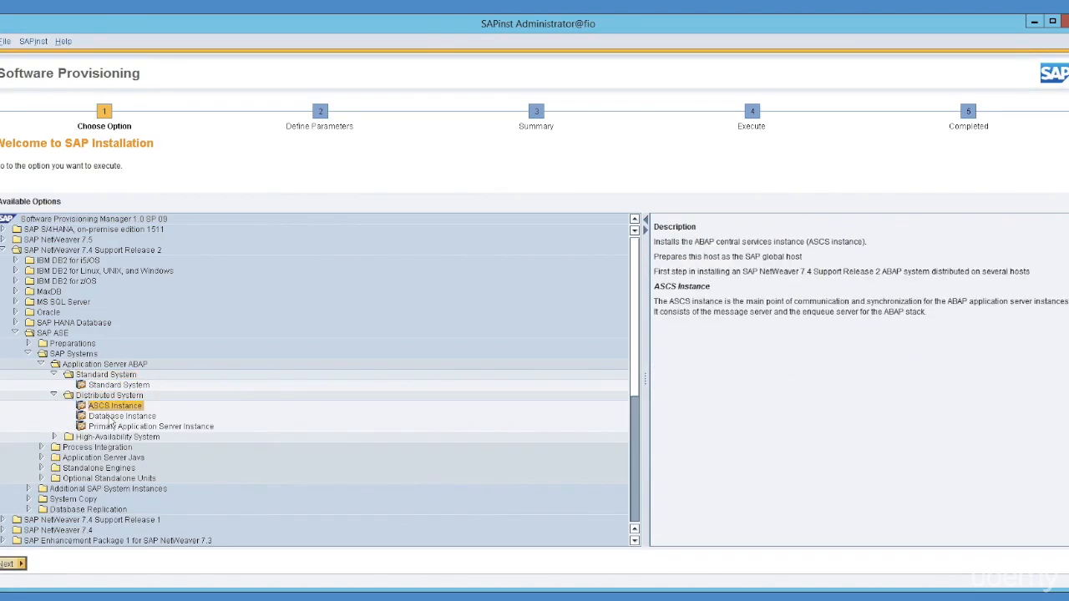
pyautogui.click(112, 417)
pyautogui.click(114, 426)
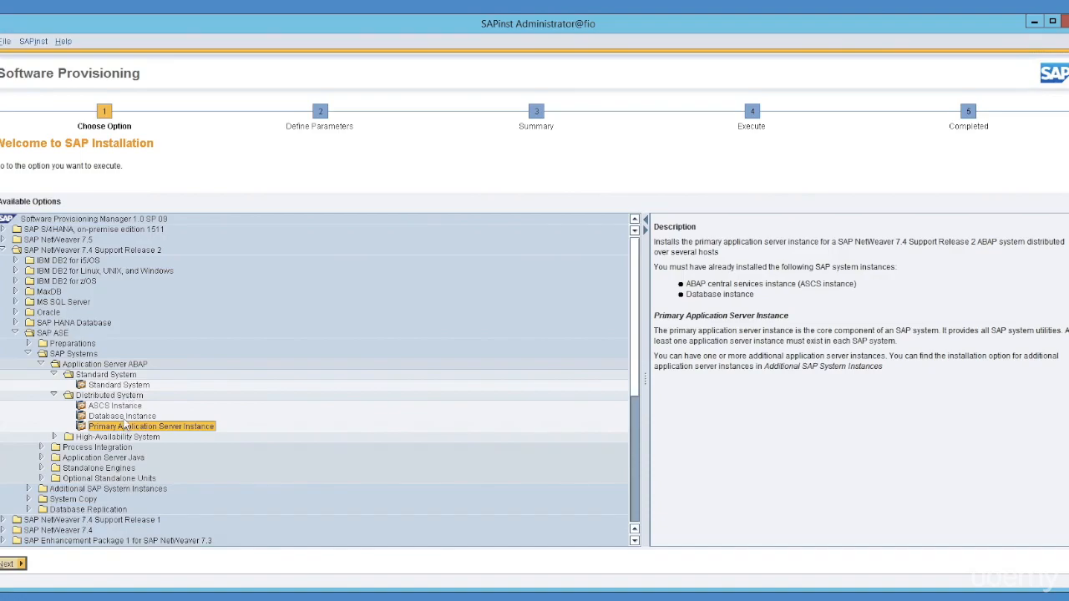
pyautogui.click(119, 408)
pyautogui.click(123, 427)
pyautogui.click(122, 416)
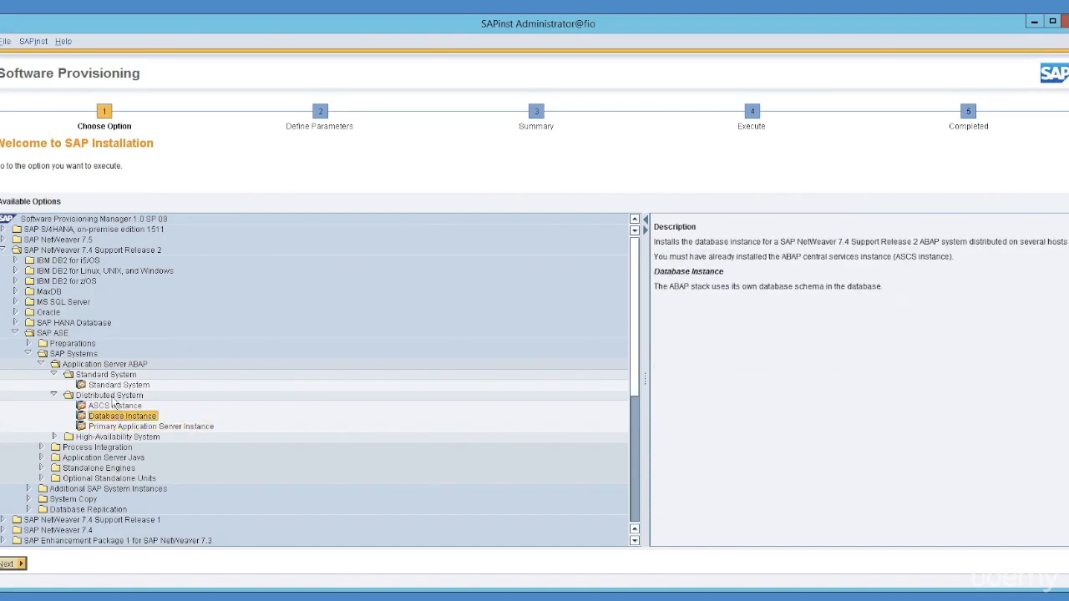
pyautogui.click(114, 386)
pyautogui.click(94, 377)
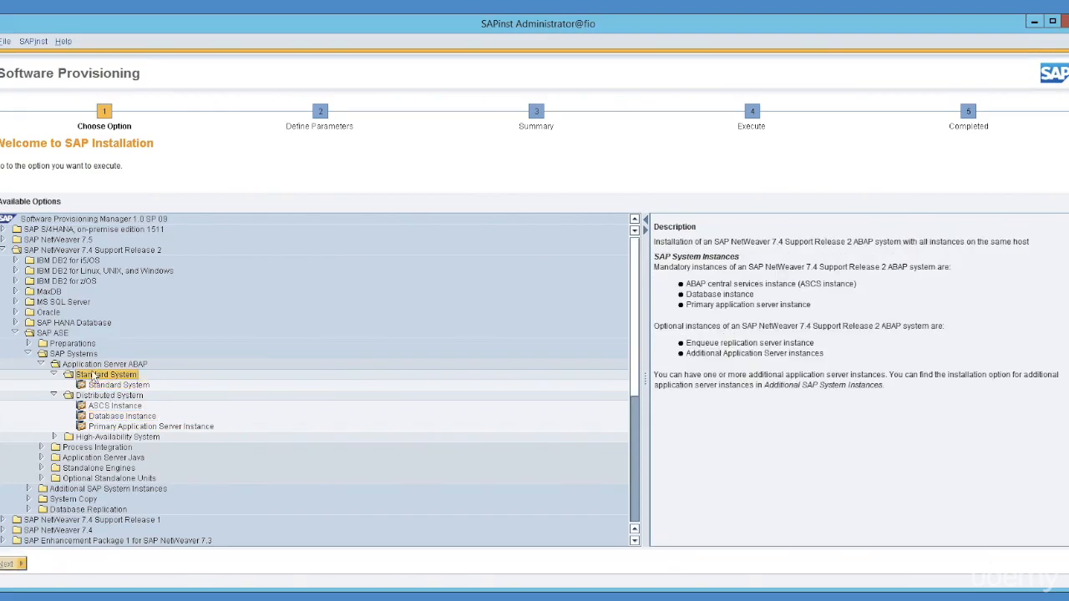
# - Start the Standard System installation option and choose the Custom parameter mode
pyautogui.click(100, 387)
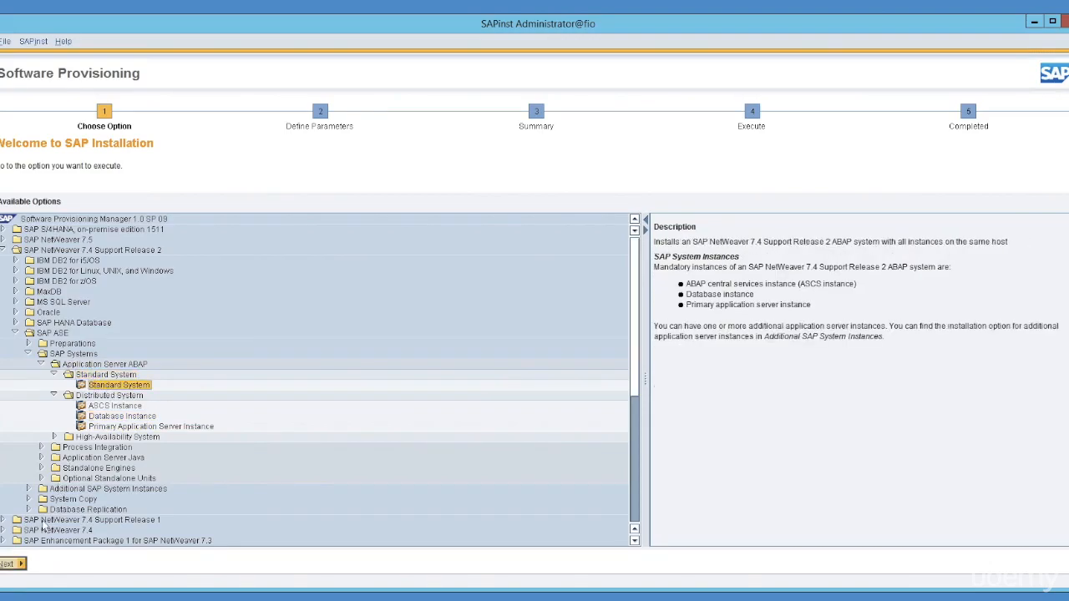
pyautogui.click(15, 564)
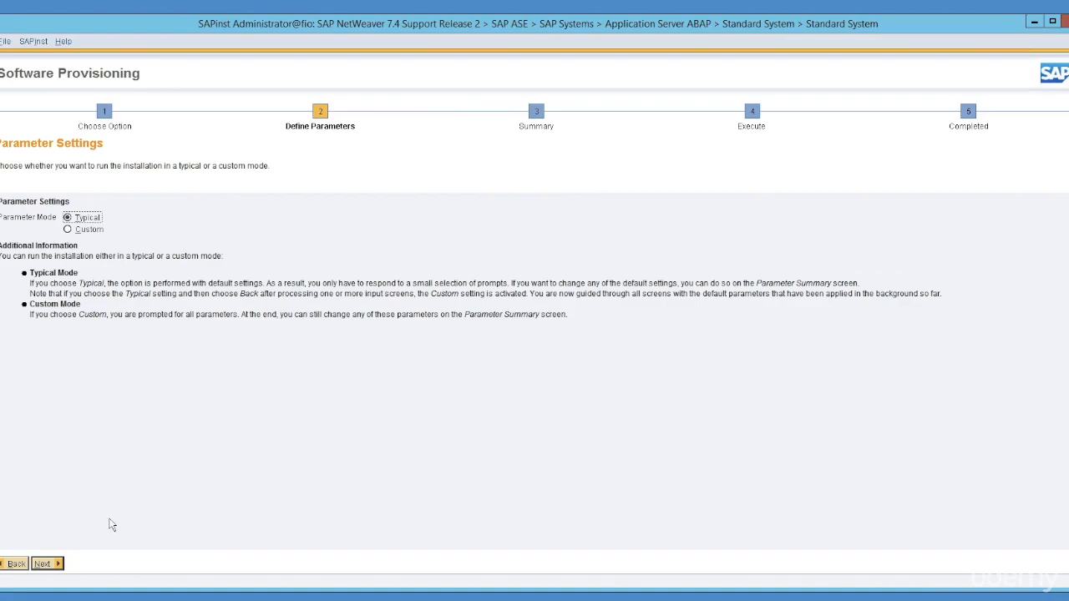
pyautogui.click(68, 230)
pyautogui.click(52, 563)
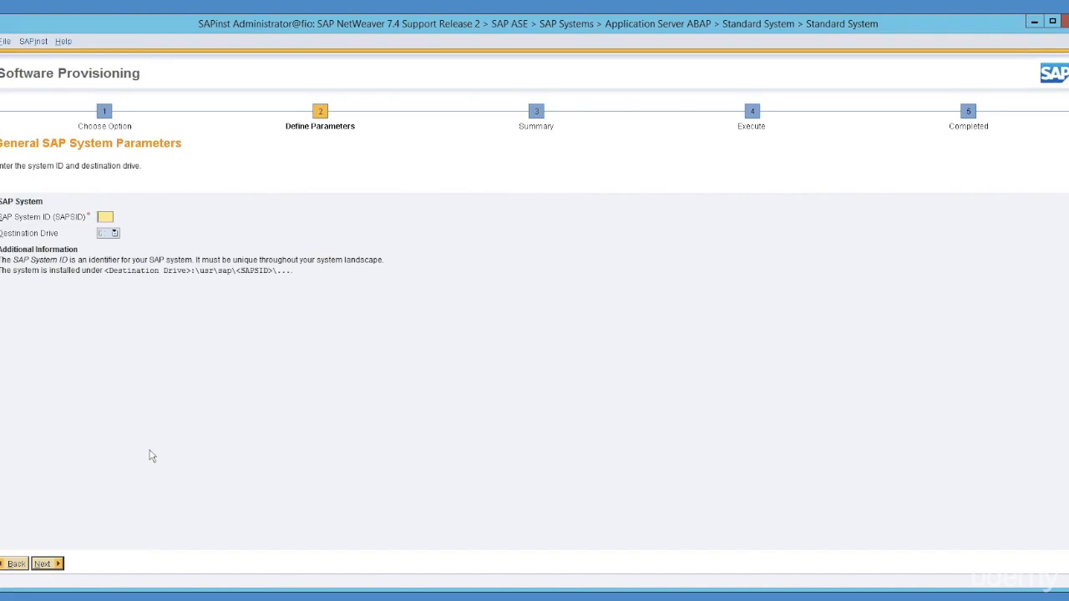
# - Set the SAP System ID to FIO and disable setting the FQDN for the SAP system
pyautogui.write('FI0')
pyautogui.click(43, 565)
pyautogui.click(141, 217)
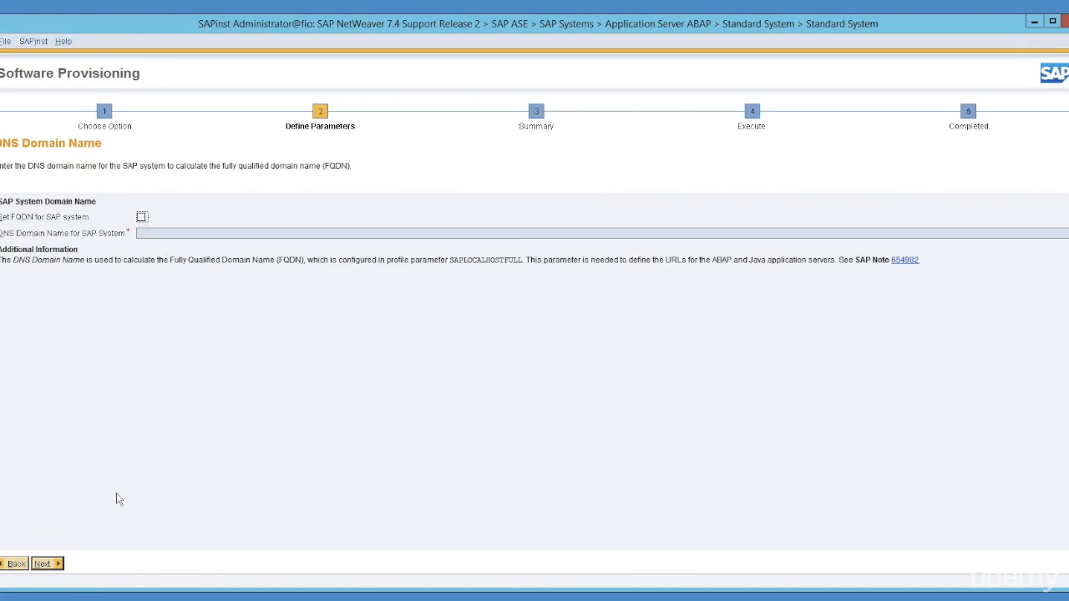
pyautogui.click(53, 565)
# - Set the UC Kernel NW740 SR2 package location to C:\NetWeaver7.4\Kernel\LABEL.ASC and continue to the master password
pyautogui.click(1053, 230)
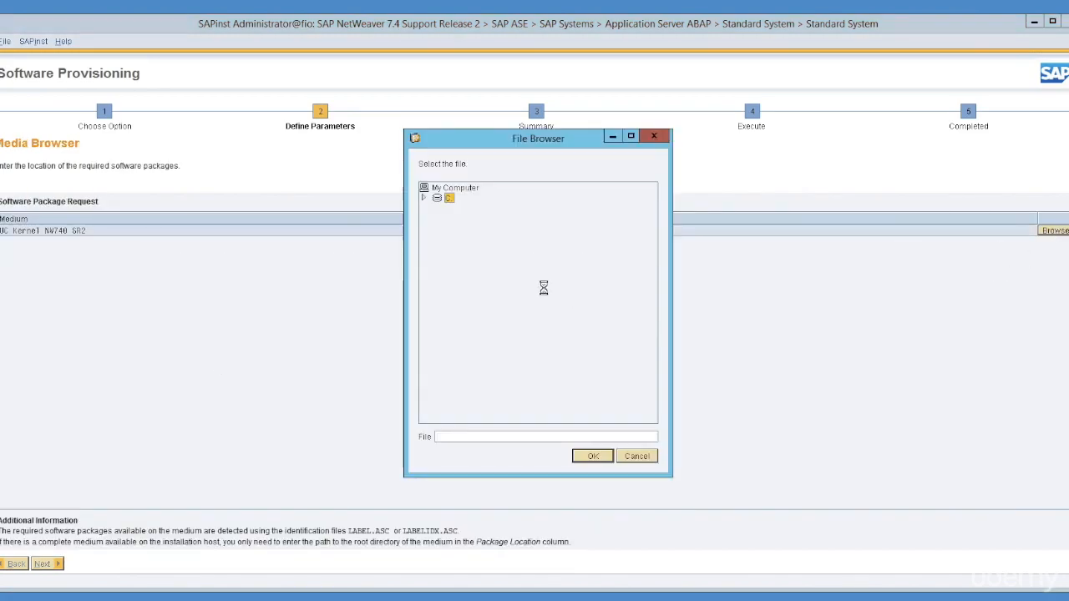
pyautogui.click(423, 198)
pyautogui.click(435, 219)
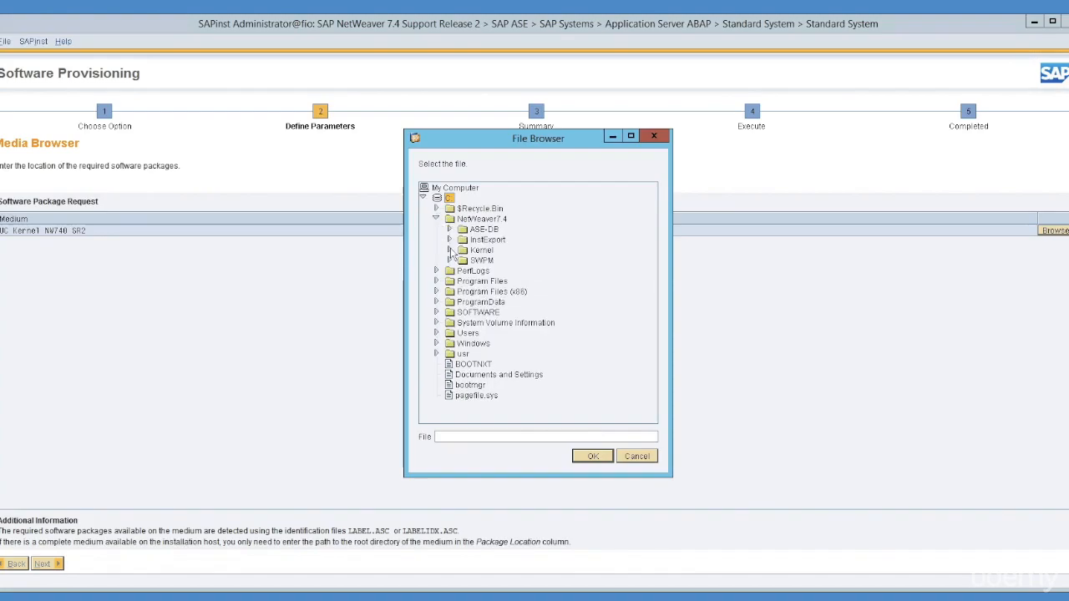
pyautogui.click(448, 250)
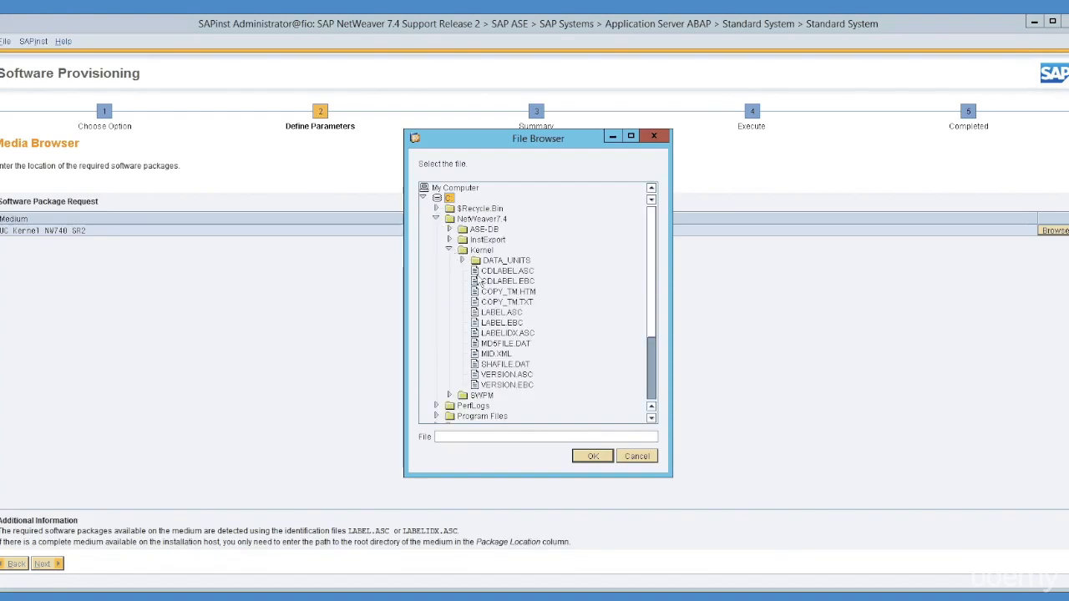
pyautogui.click(502, 312)
pyautogui.click(589, 458)
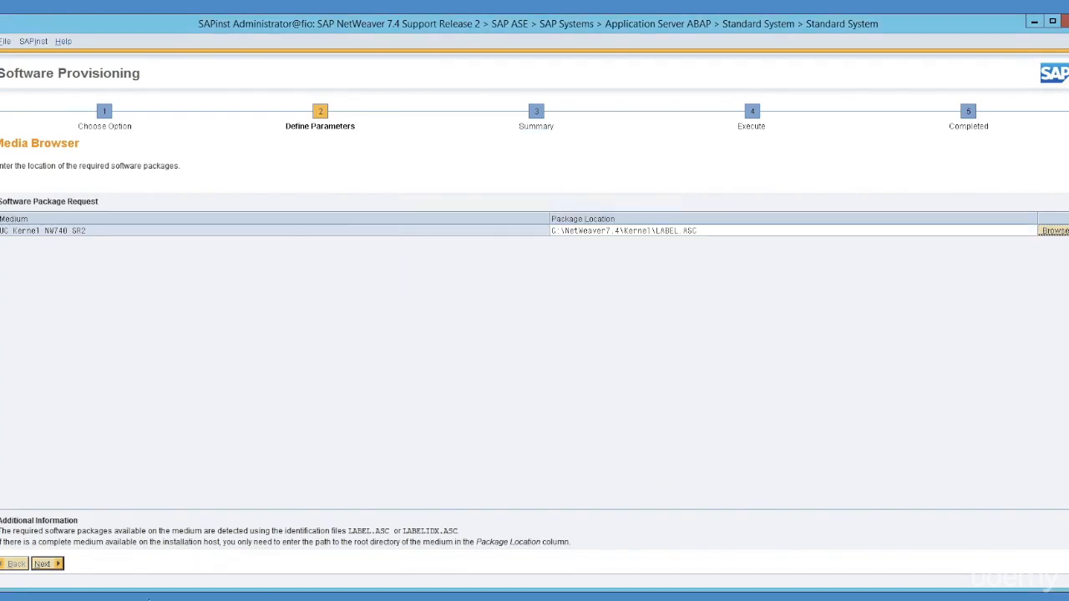
pyautogui.click(49, 568)
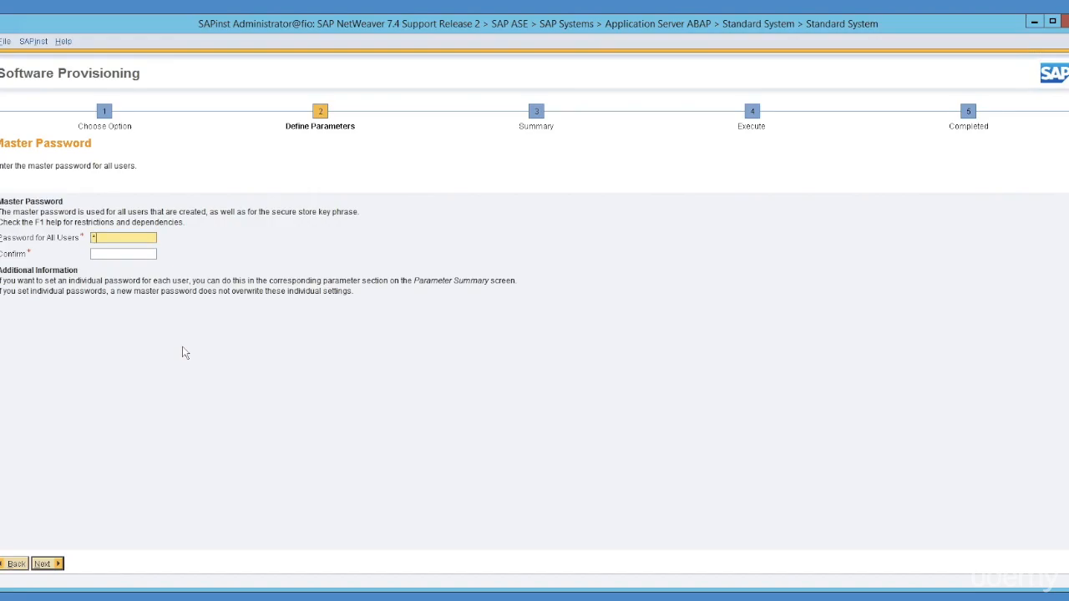
pyautogui.write('*****')
pyautogui.press('Tab')
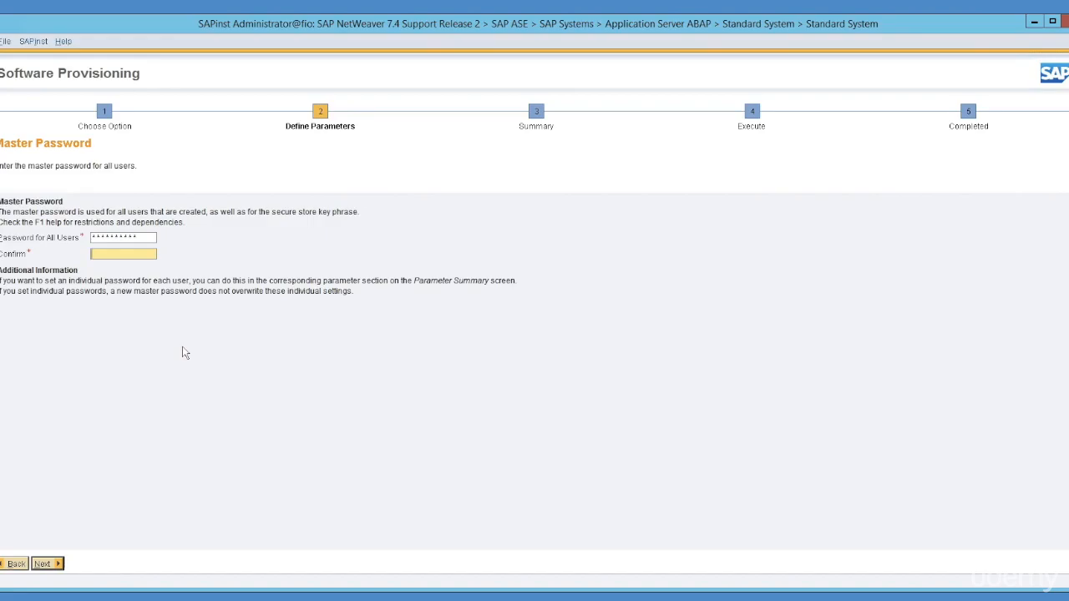
pyautogui.hotkey('shift', 'Tab')
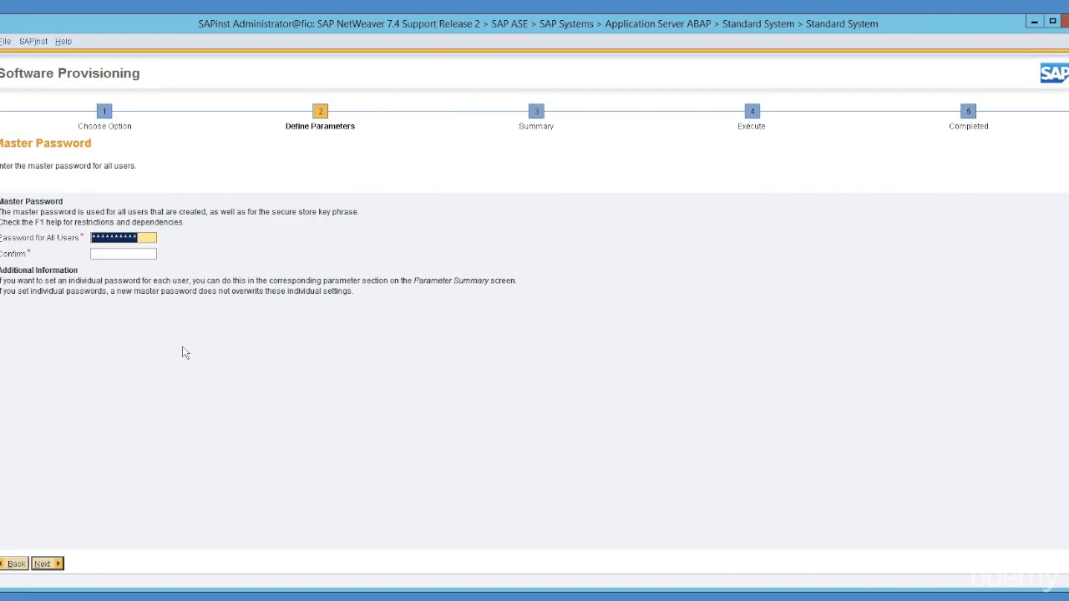
pyautogui.press('BackSpace')
# - Enter and confirm the master password for all users, and continue to the Windows domain settings
pyautogui.write('**********')
pyautogui.press('Tab')
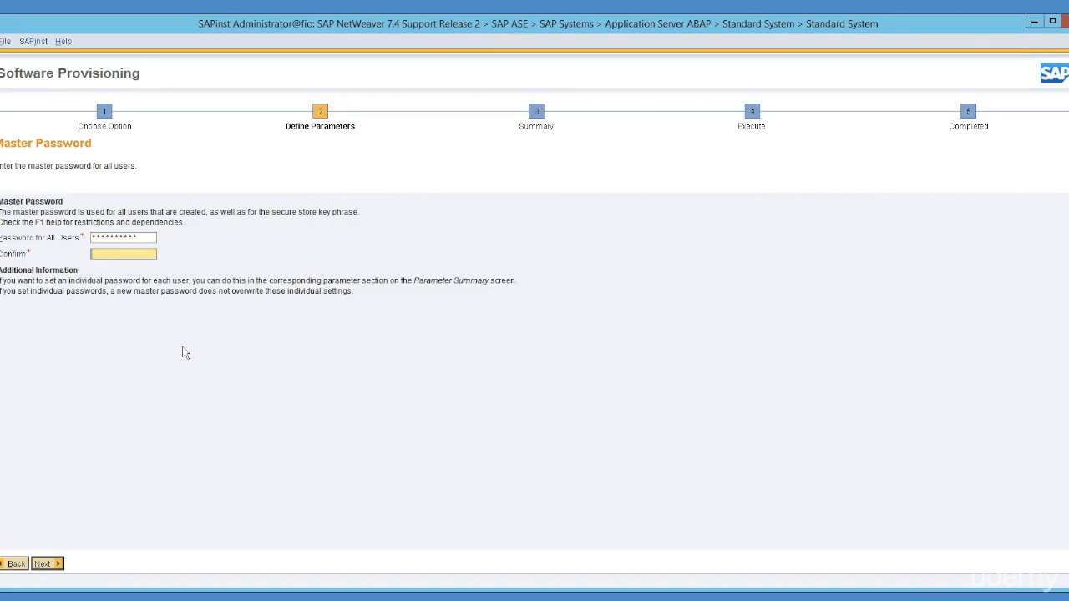
pyautogui.write('**********')
pyautogui.press('Return')
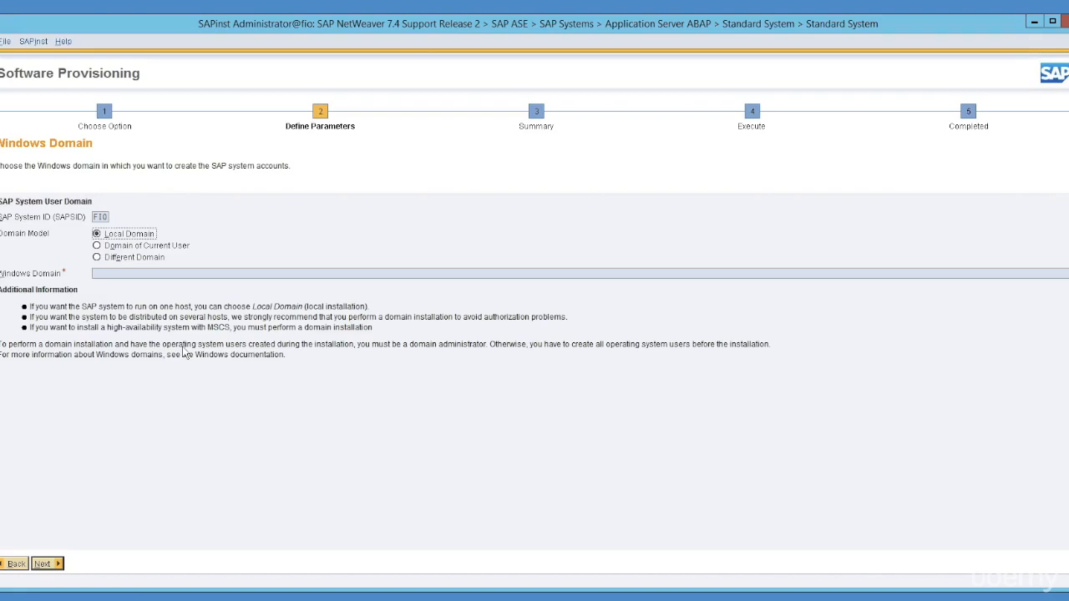
# - Choose the Local Domain model and accept the preset passwords for the operating system users and the SAP database administrator
pyautogui.click(115, 247)
pyautogui.click(130, 234)
pyautogui.click(48, 563)
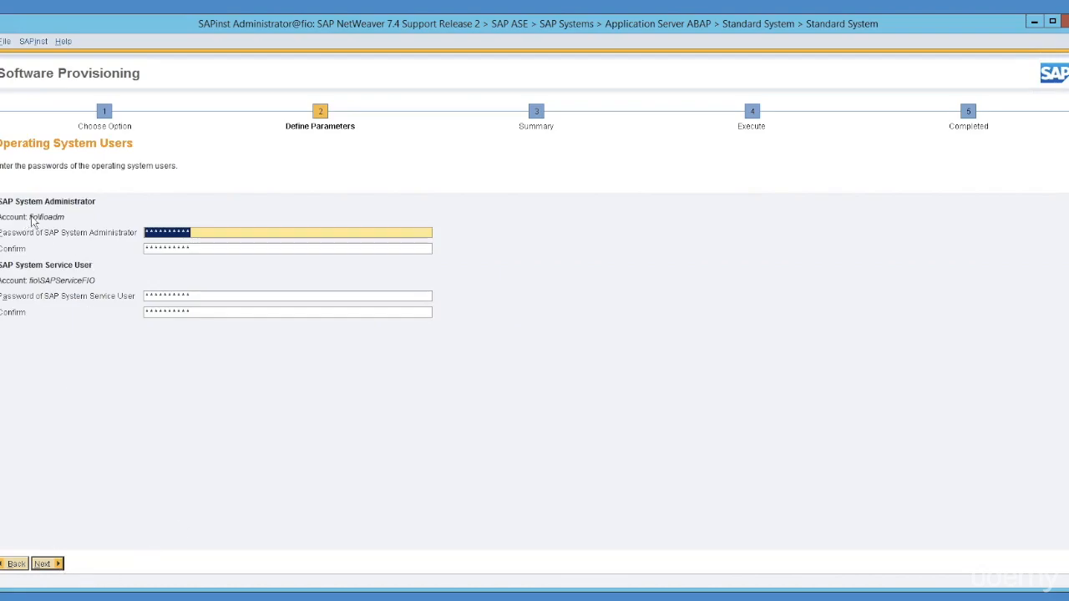
pyautogui.click(43, 564)
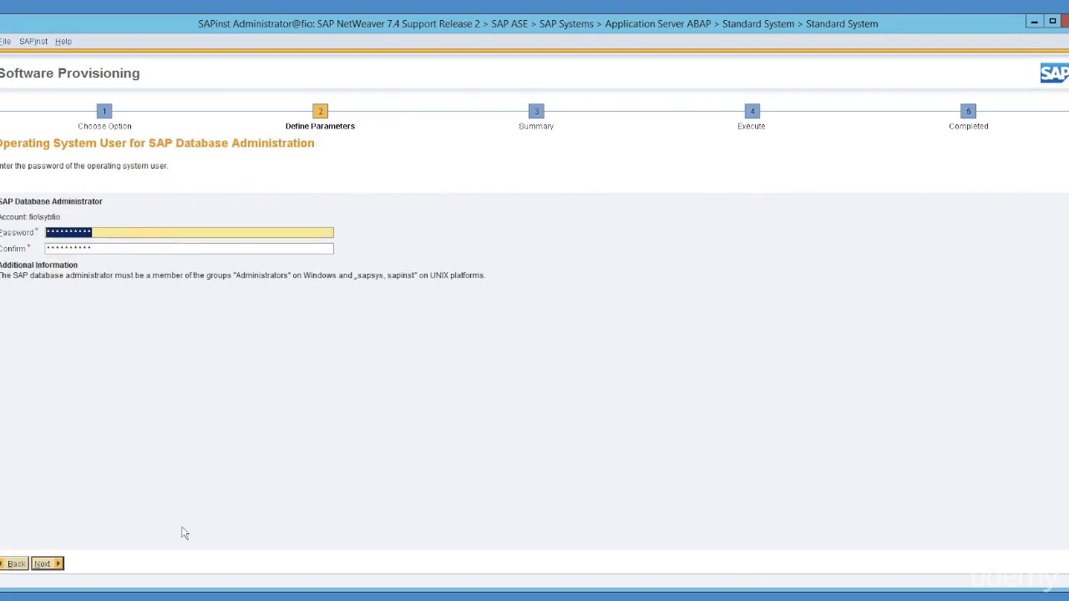
pyautogui.click(43, 565)
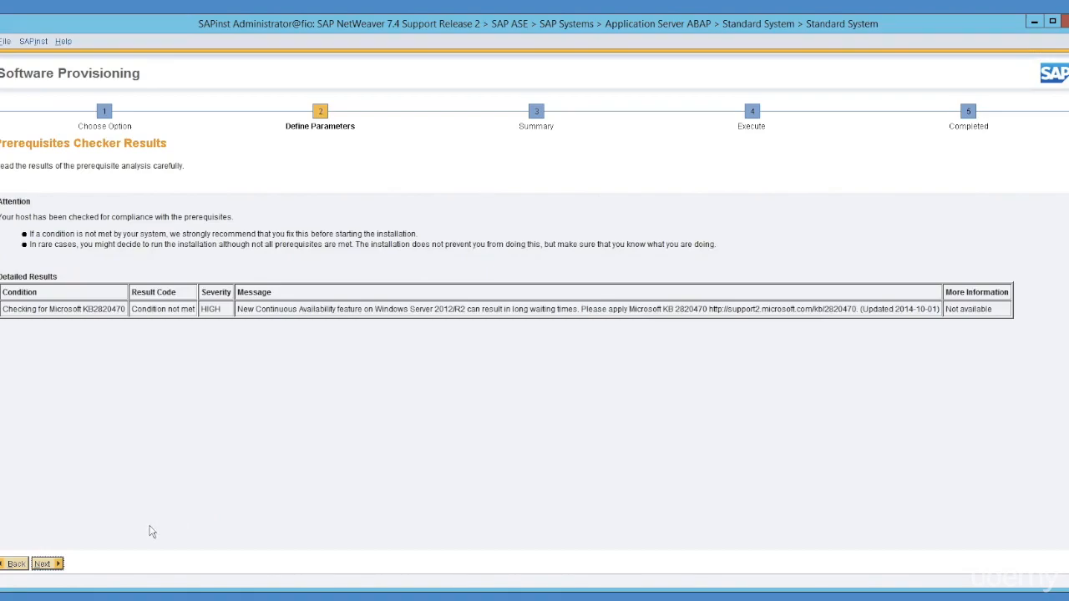
# - Decline repeating the prerequisites check and accept the local domain and preset administrator password for the SAP Host Agent
pyautogui.click(50, 565)
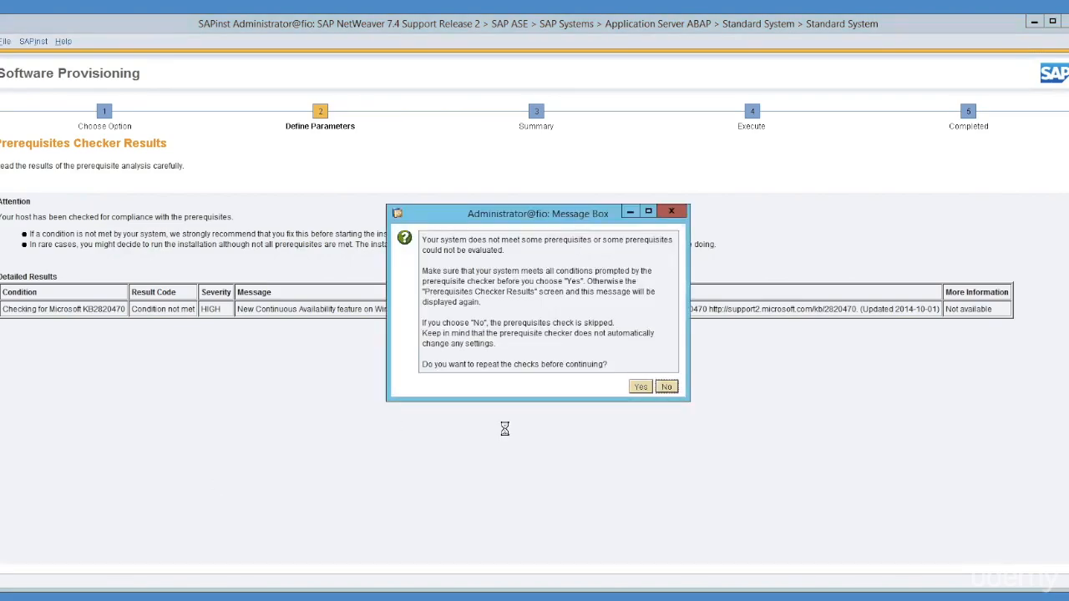
pyautogui.click(668, 387)
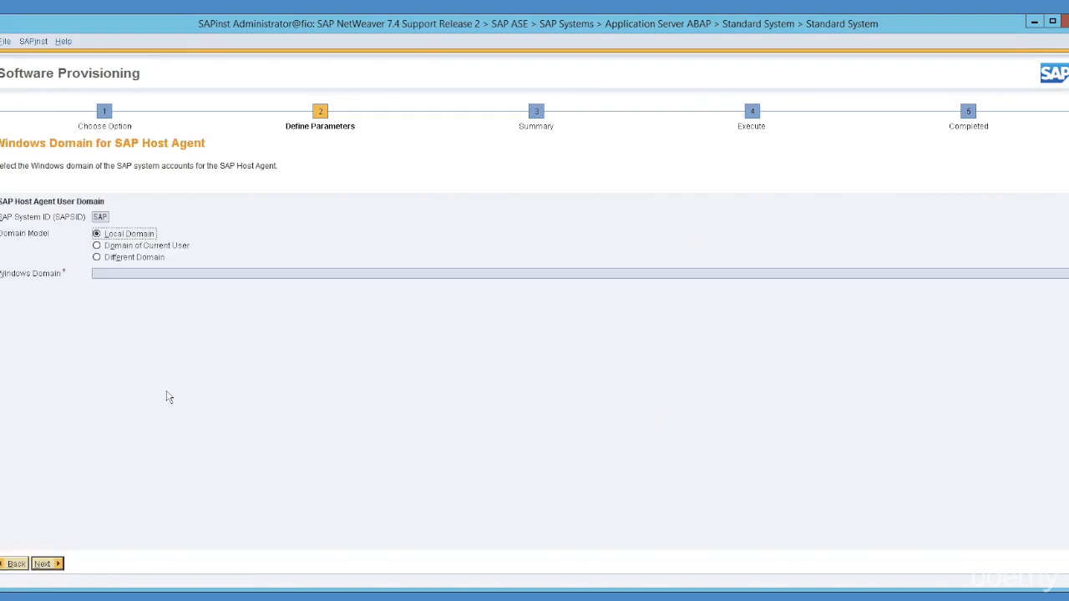
pyautogui.click(52, 564)
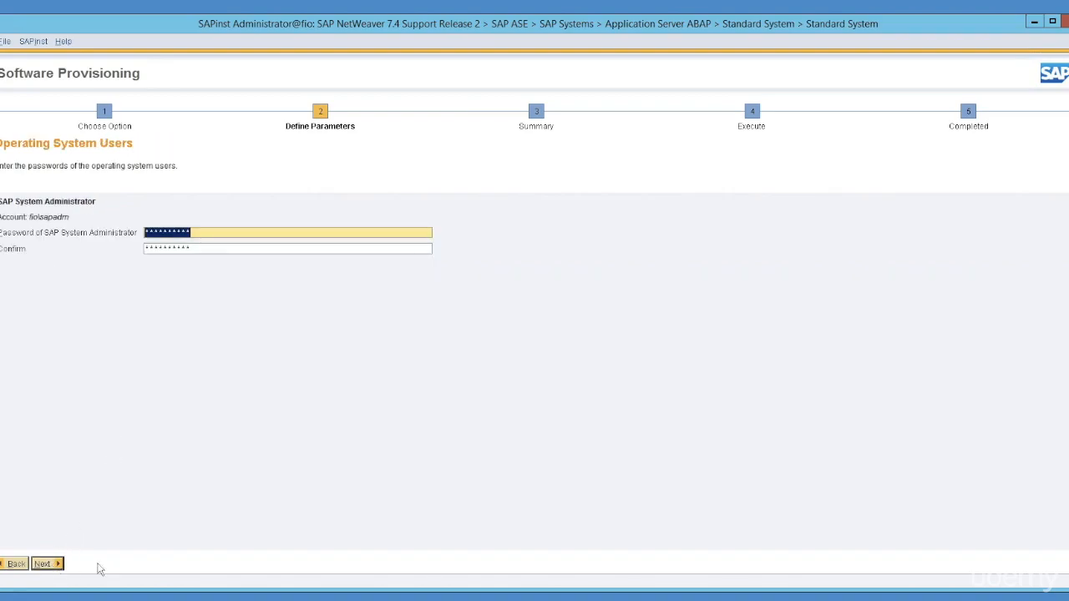
pyautogui.press('Return')
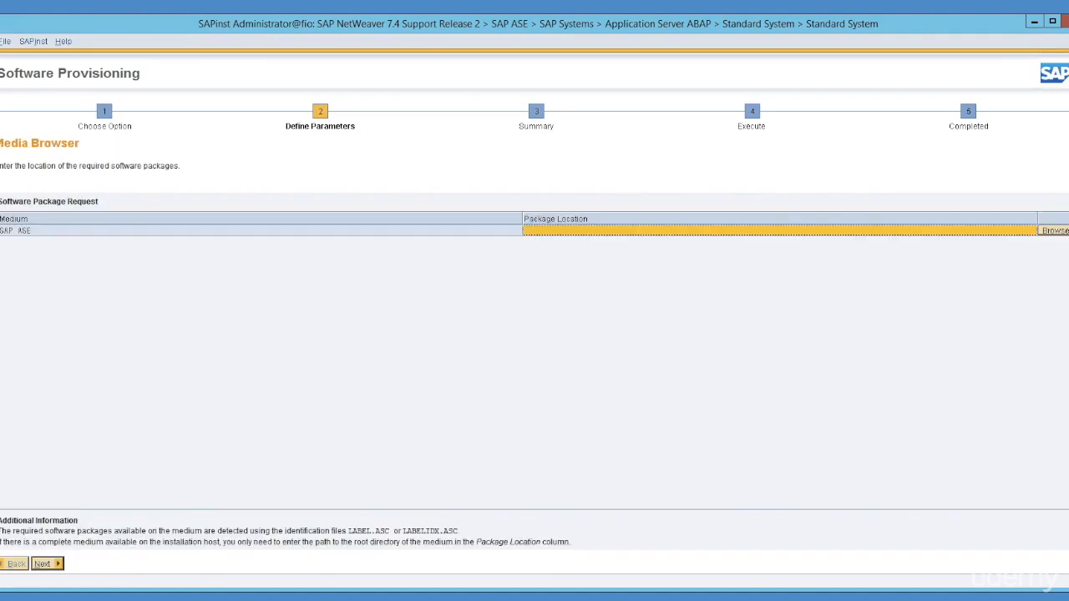
# - Set the SAP ASE package location to C:\NetWeaver7.4\ASE-DB\LABEL.ASC and continue to the next package request
pyautogui.click(1053, 231)
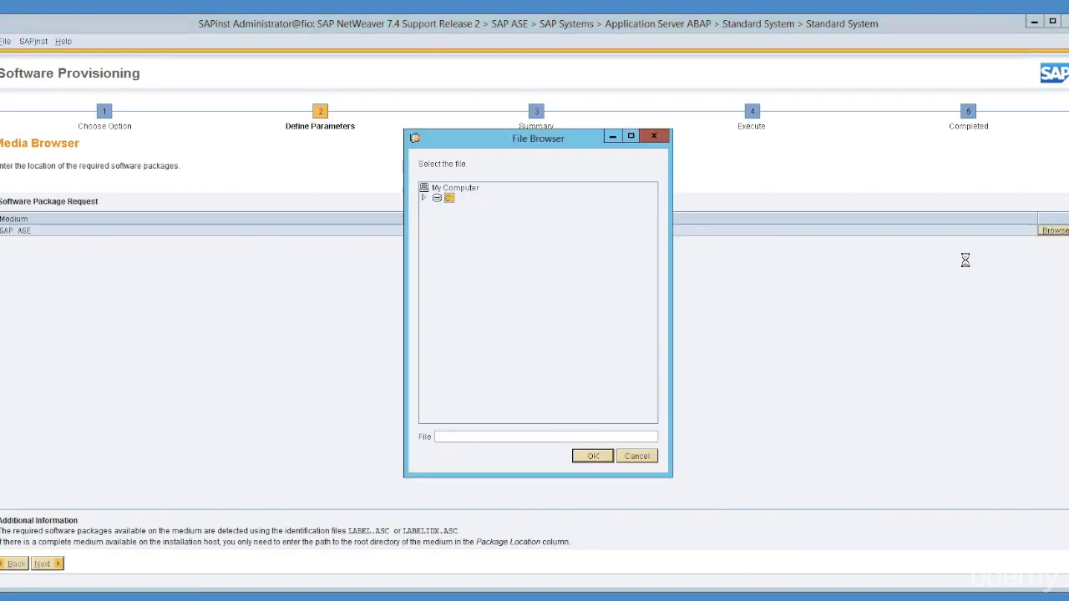
pyautogui.click(423, 199)
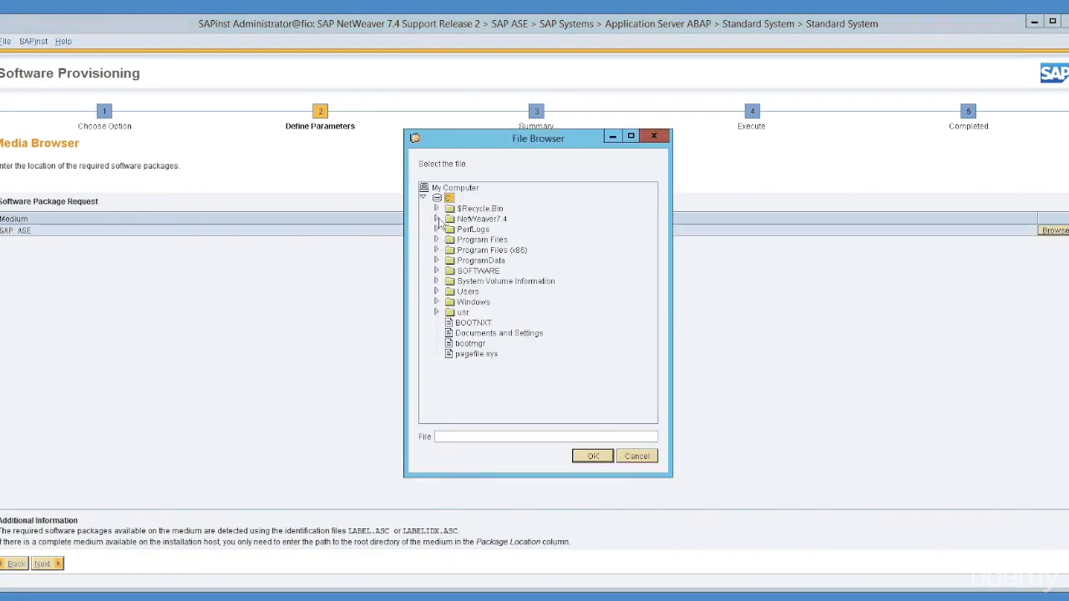
pyautogui.click(436, 219)
pyautogui.click(449, 229)
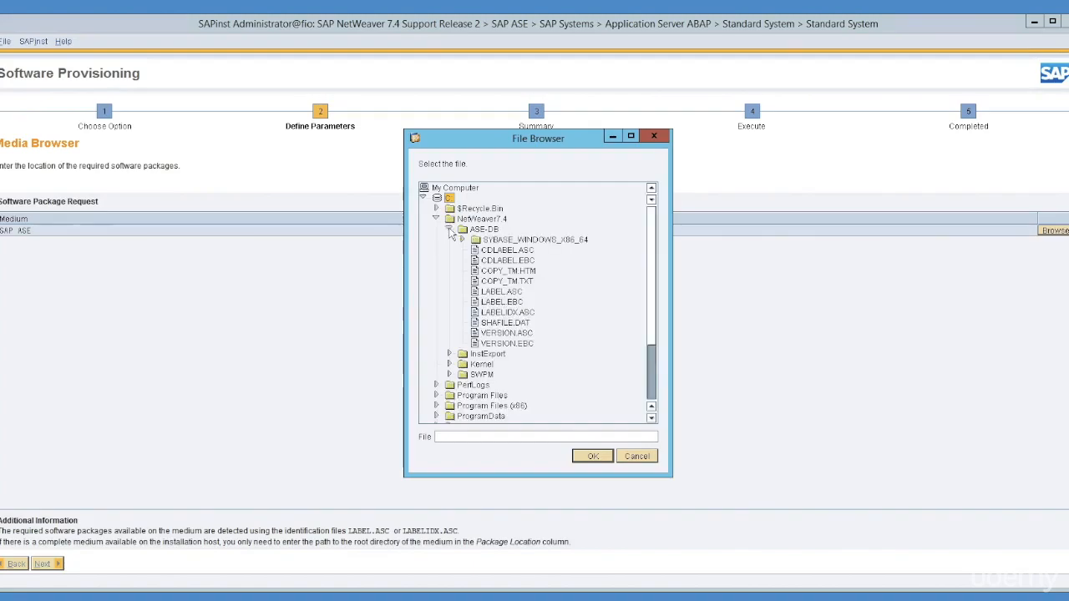
pyautogui.click(502, 292)
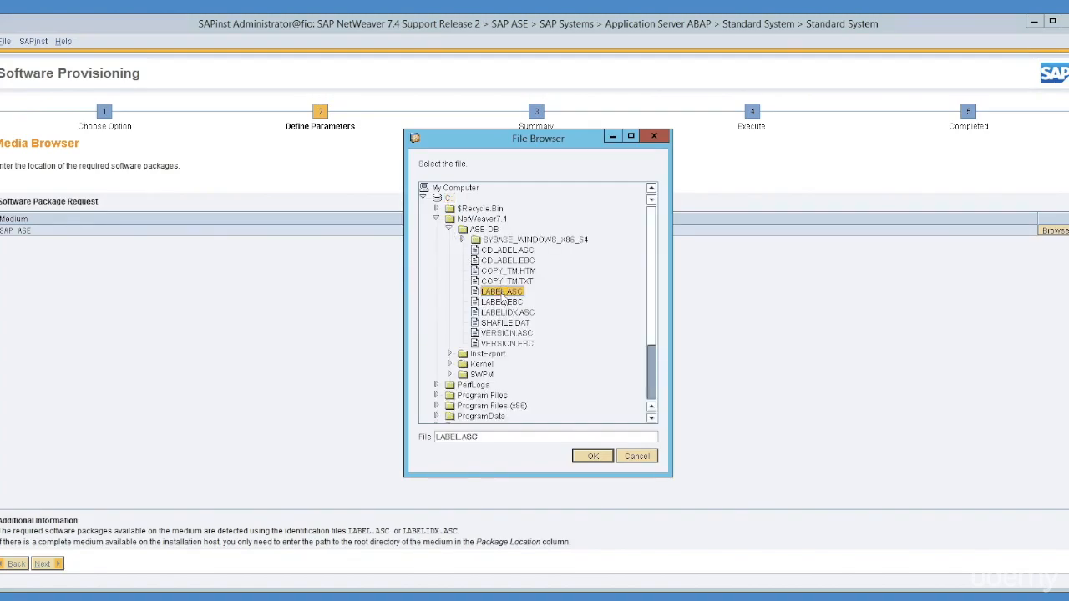
pyautogui.click(596, 459)
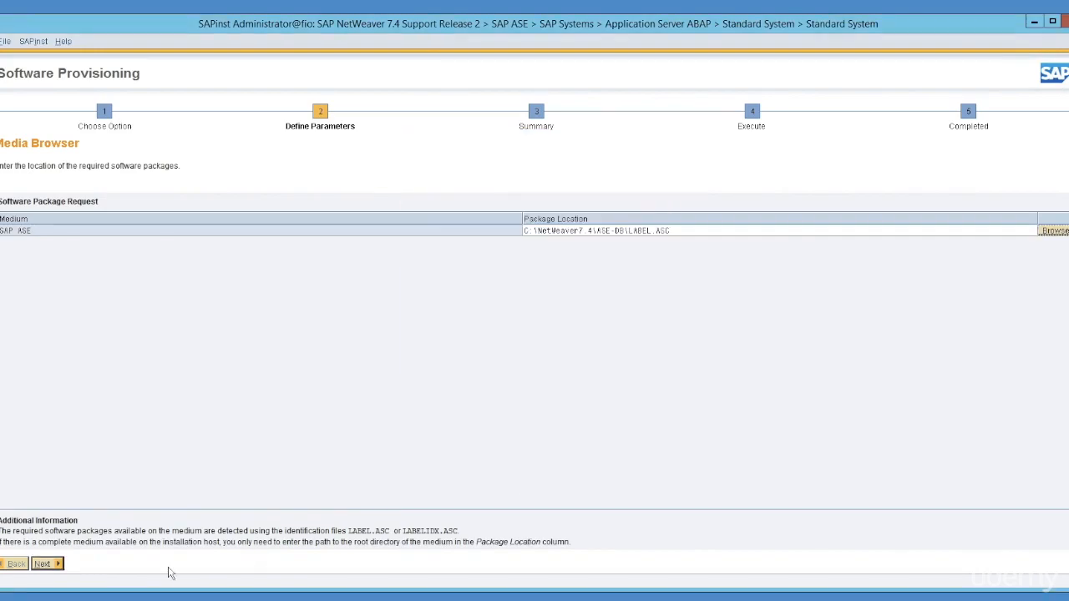
pyautogui.click(42, 565)
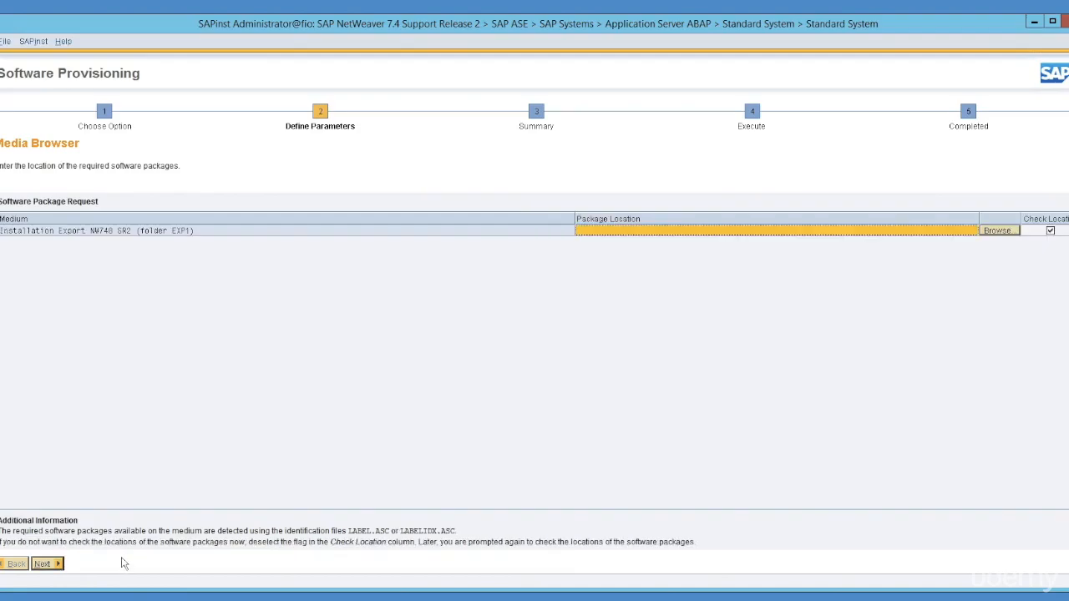
# - Set the Installation Export NW740 SR2 package location to C:\NetWeaver7.4\InstExport\LABEL.ASC and continue to the database parameters
pyautogui.click(998, 230)
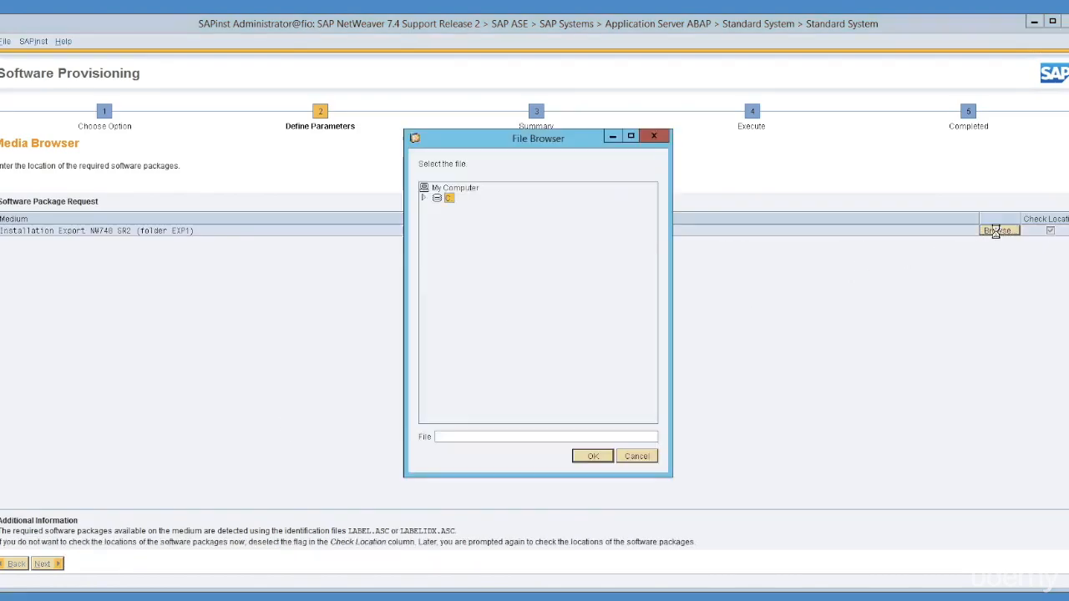
pyautogui.click(434, 199)
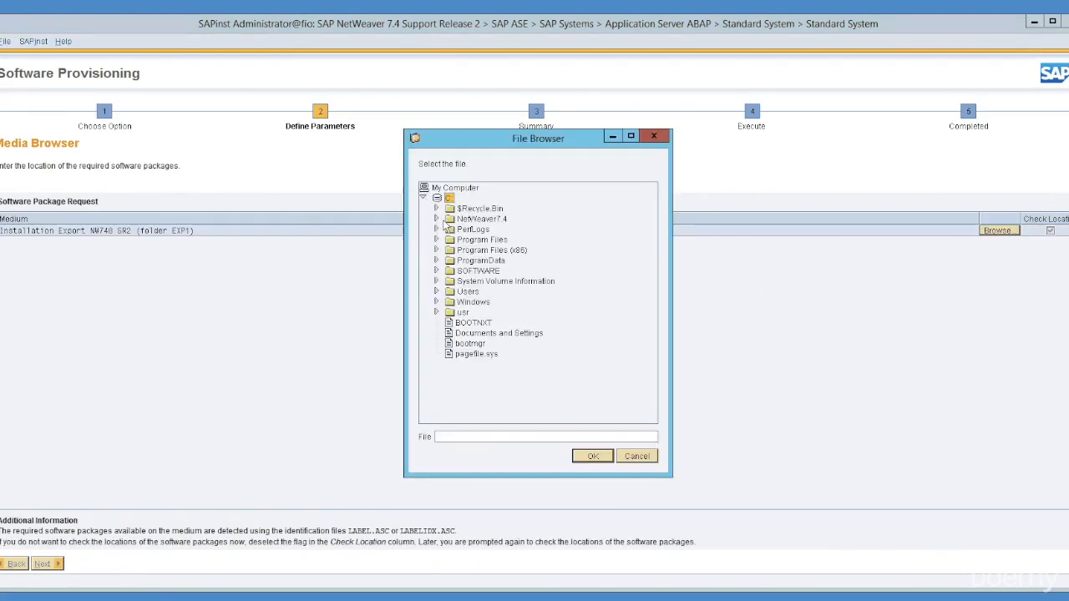
pyautogui.click(436, 219)
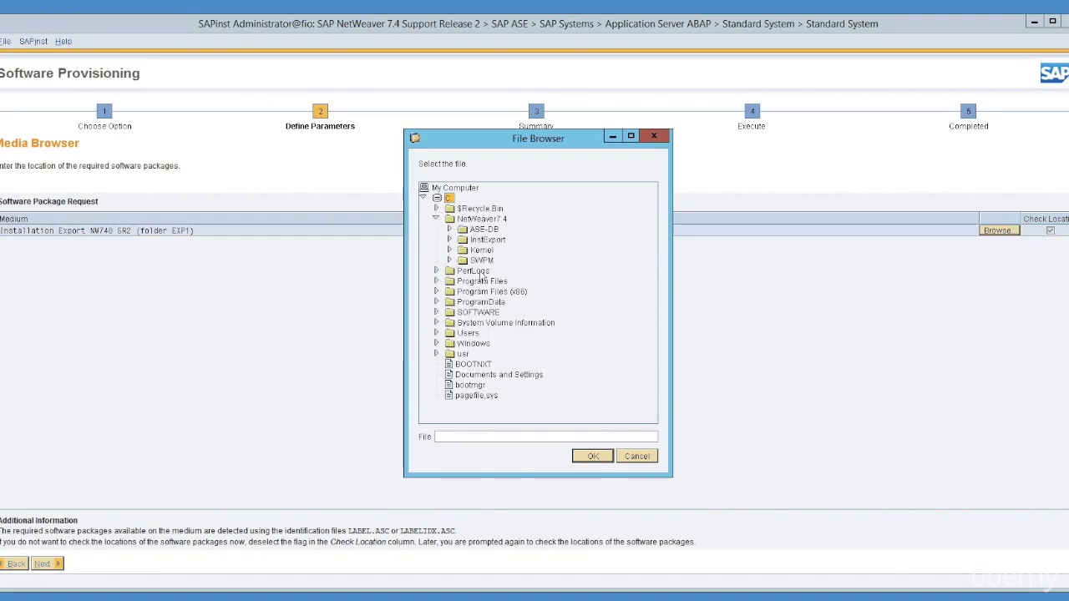
pyautogui.click(449, 240)
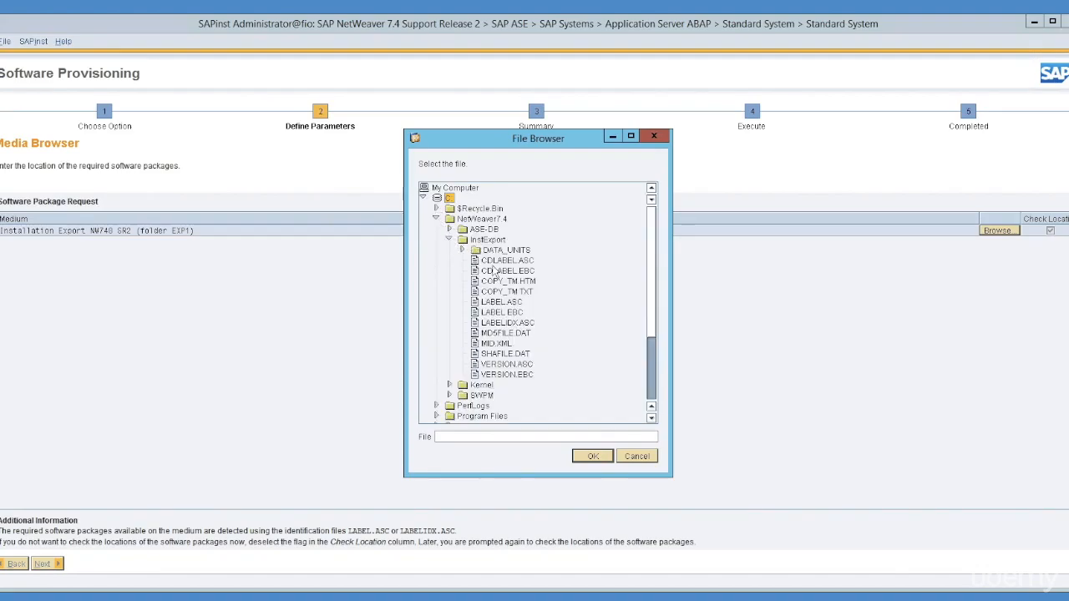
pyautogui.click(501, 301)
pyautogui.click(594, 458)
pyautogui.click(48, 568)
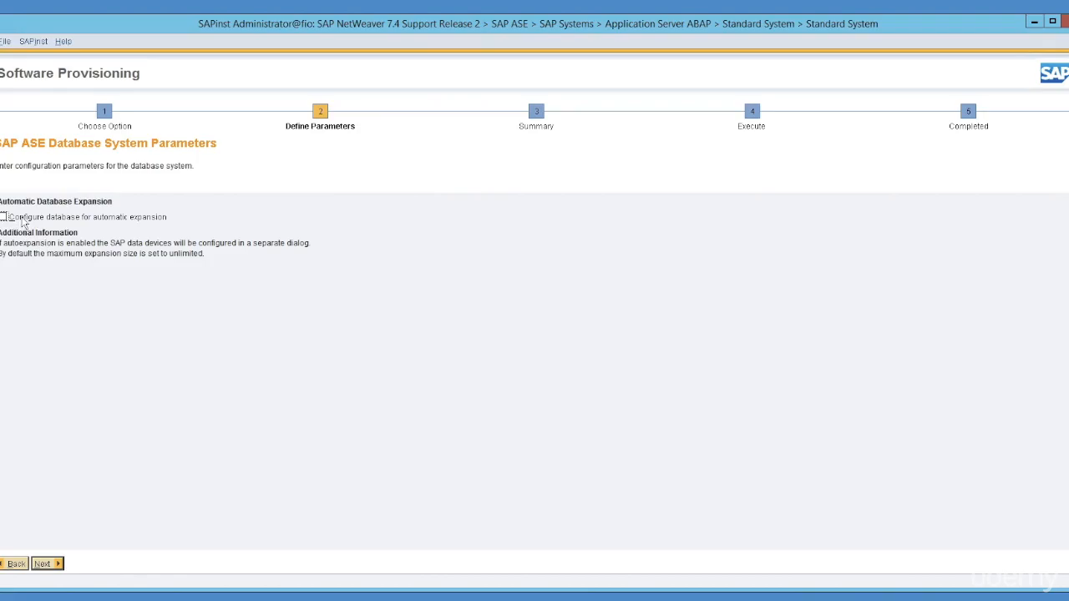
# - Leave automatic database expansion off and accept the preset SAP ASE destinations, device sizes and server ports 4901 to 4904
pyautogui.click(42, 565)
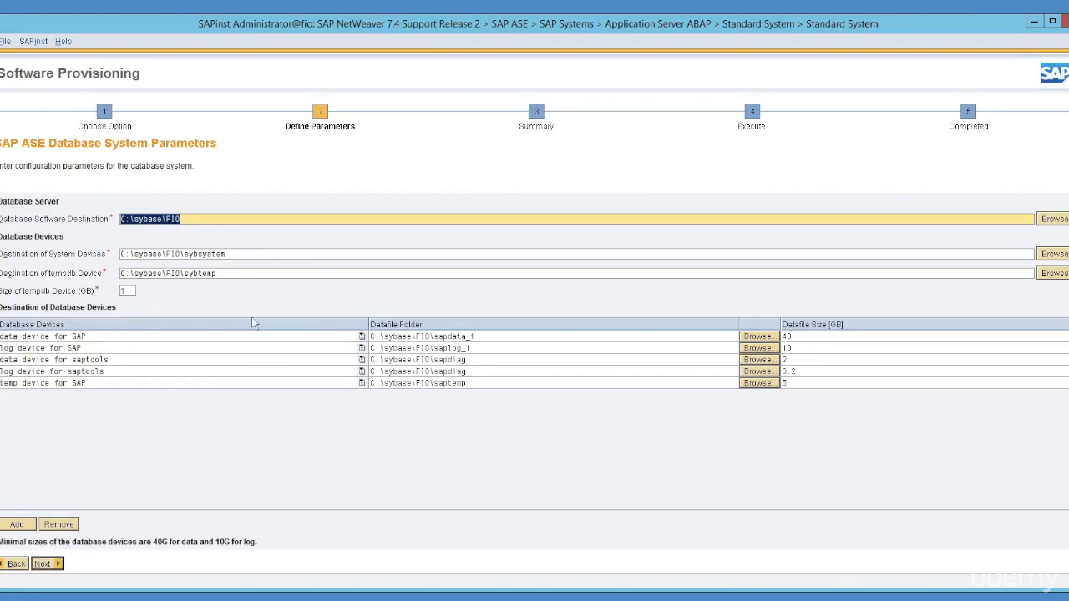
pyautogui.click(47, 564)
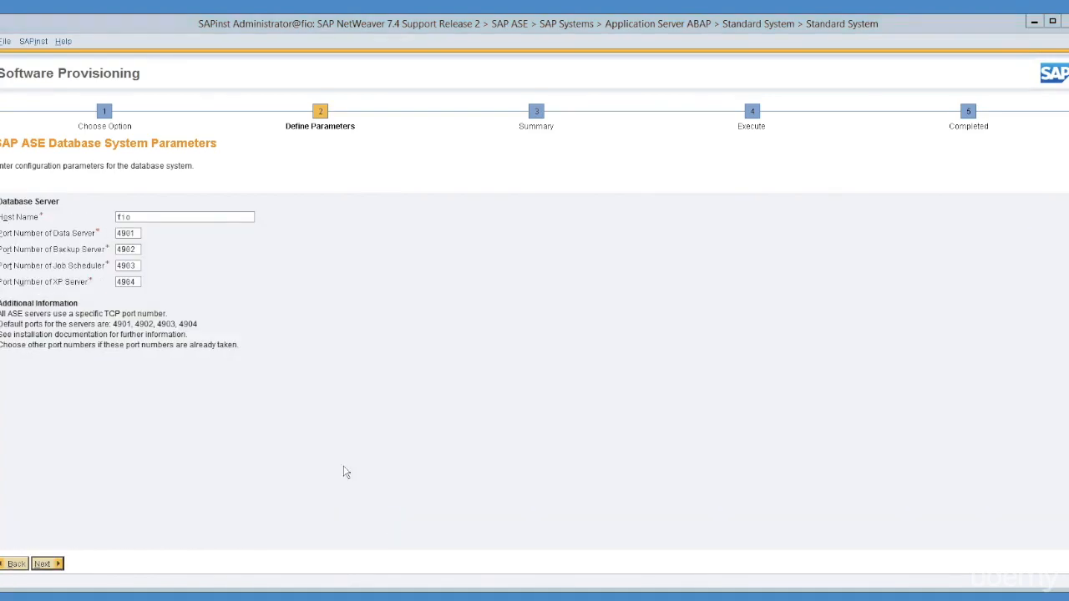
pyautogui.click(47, 564)
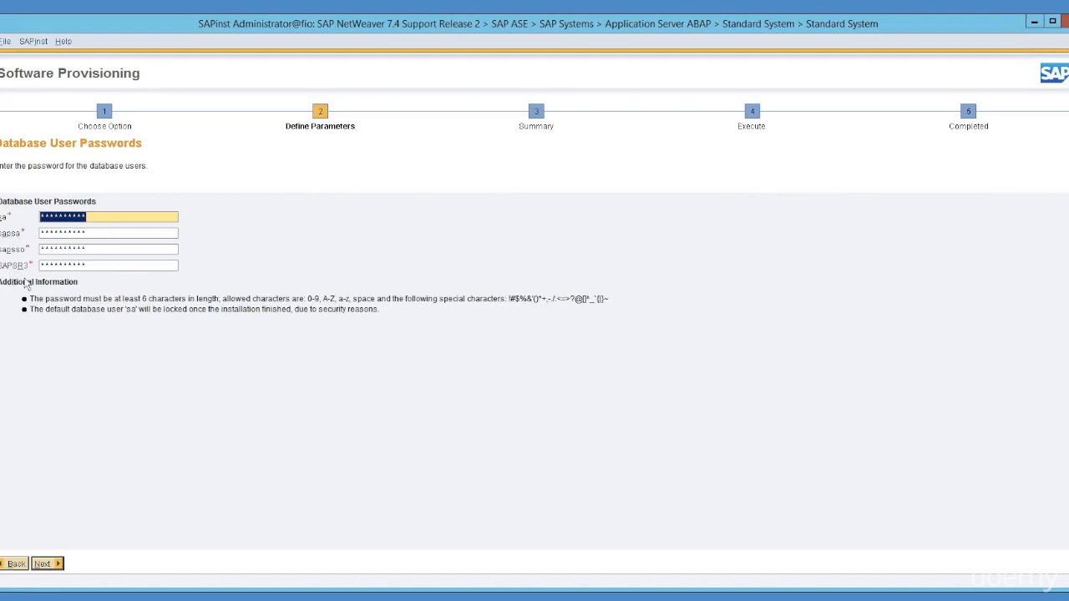
# - Accept the preset database user passwords and the database server settings of 3500 MB memory, 2 cores and 200 connections
pyautogui.click(52, 565)
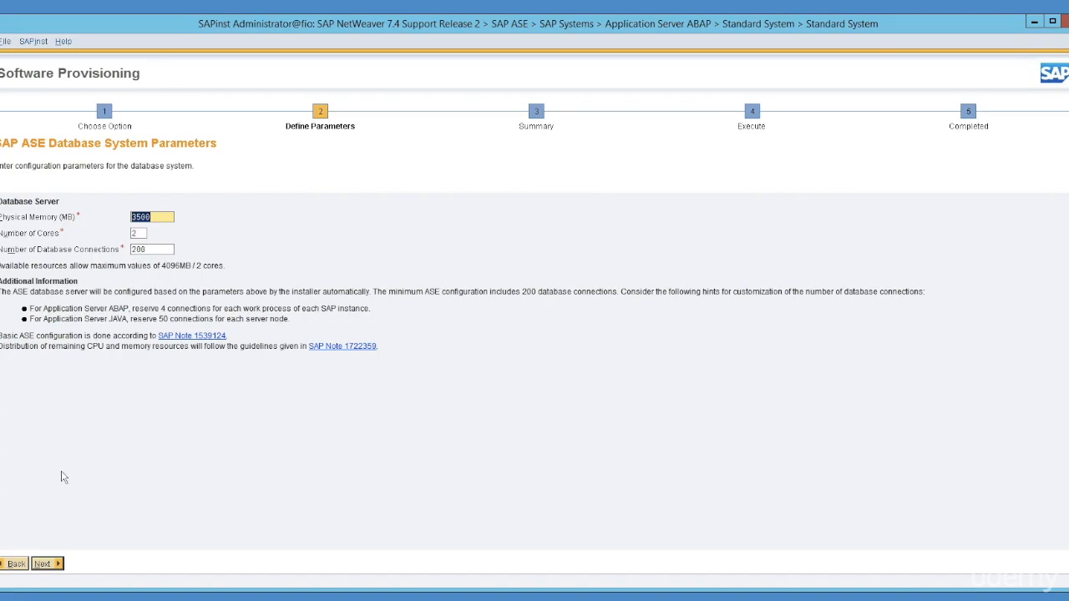
pyautogui.click(28, 567)
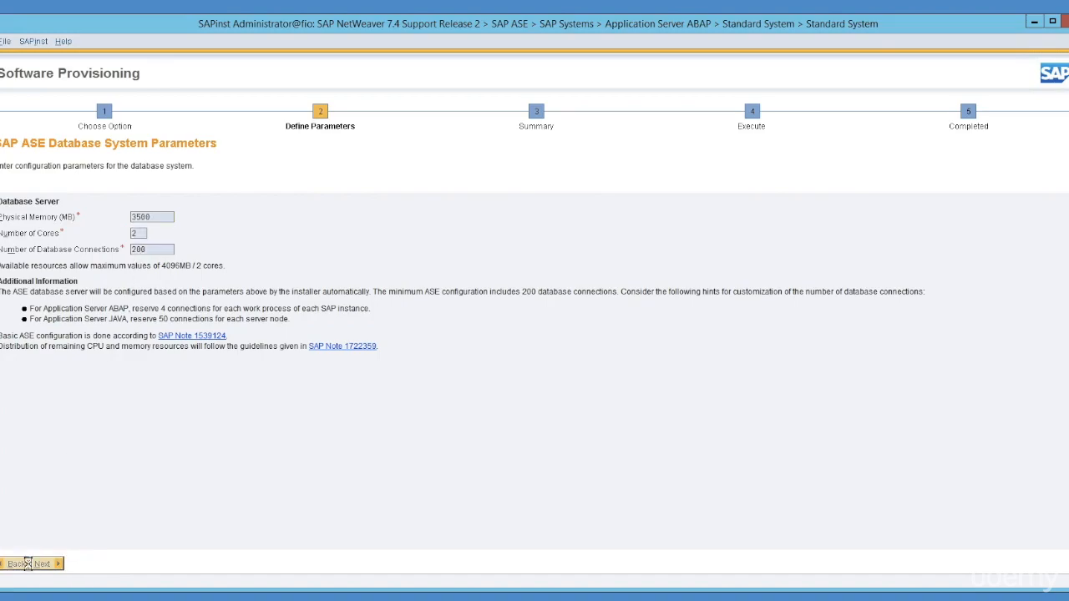
pyautogui.click(48, 566)
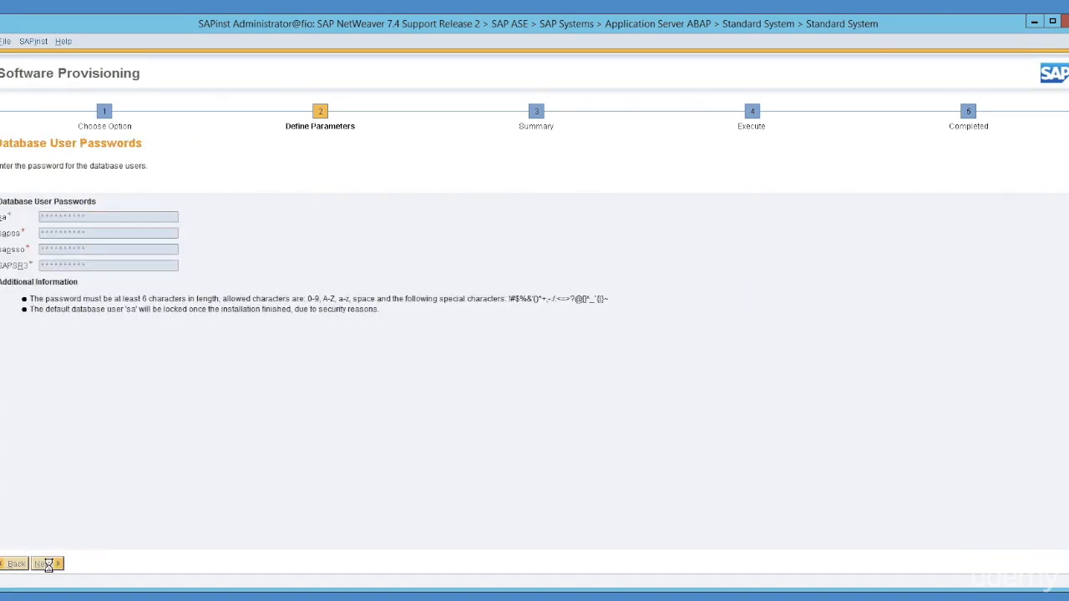
pyautogui.click(47, 566)
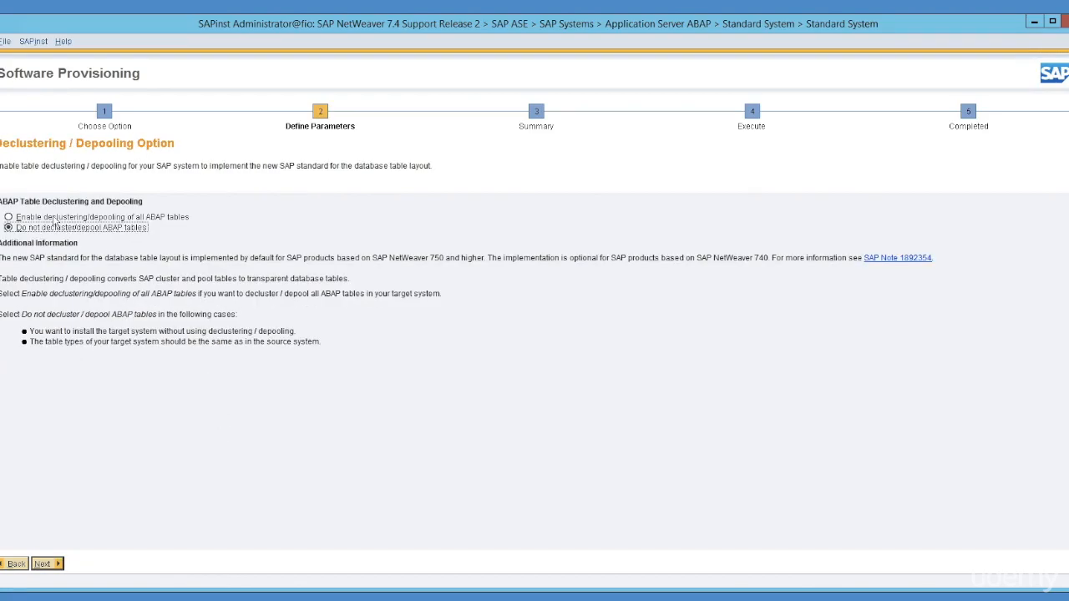
# - Choose not to decluster or depool the ABAP tables and continue to the database import settings
pyautogui.click(55, 219)
pyautogui.click(55, 230)
pyautogui.click(47, 564)
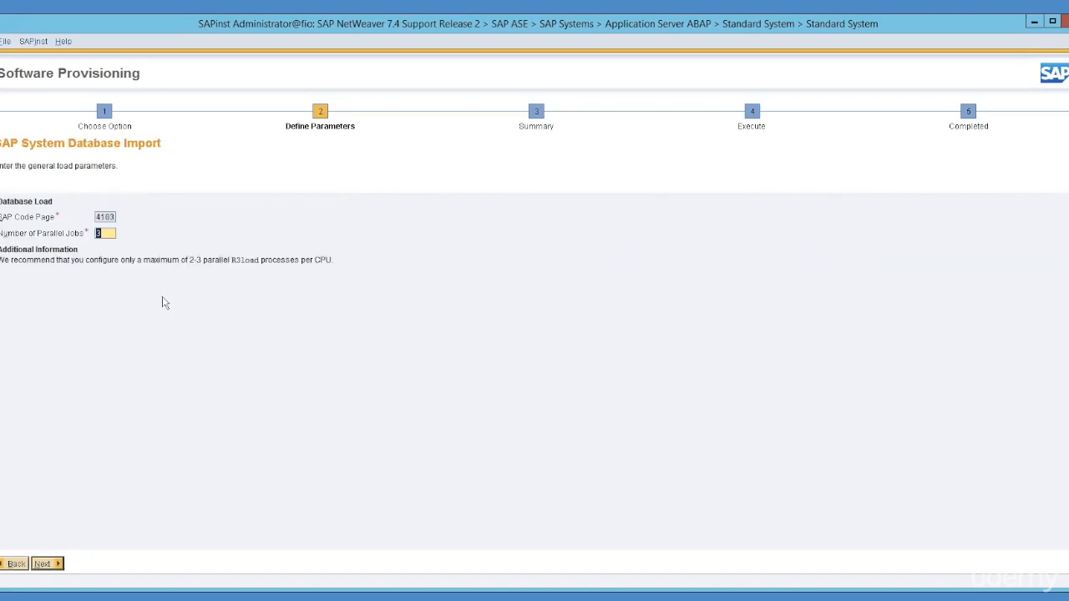
# - Accept 3 parallel jobs for the database import and the built-in statistics update with 4 parallel jobs
pyautogui.click(48, 564)
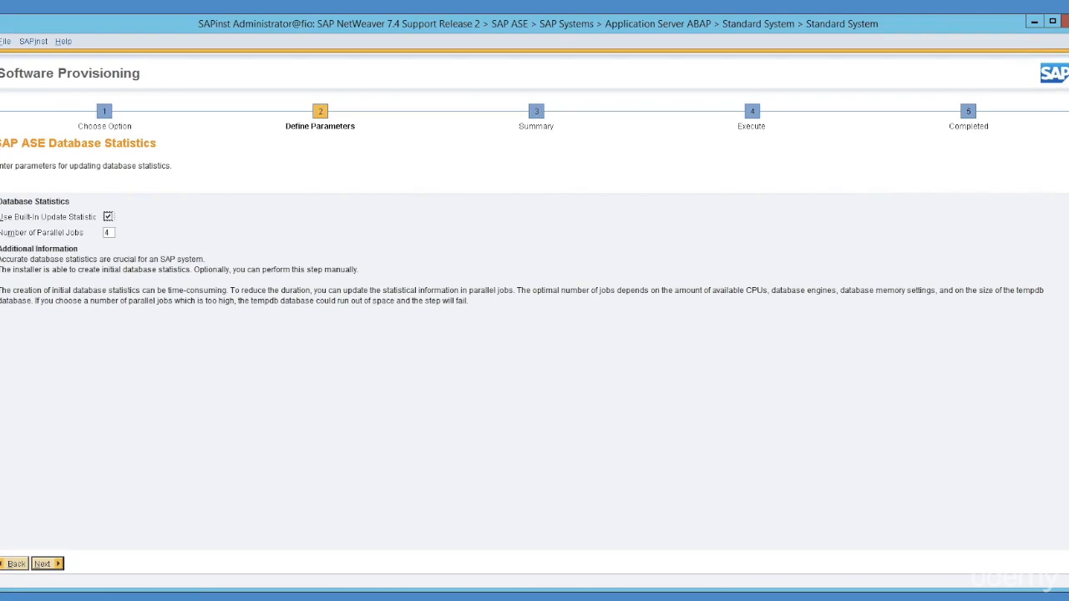
pyautogui.click(43, 565)
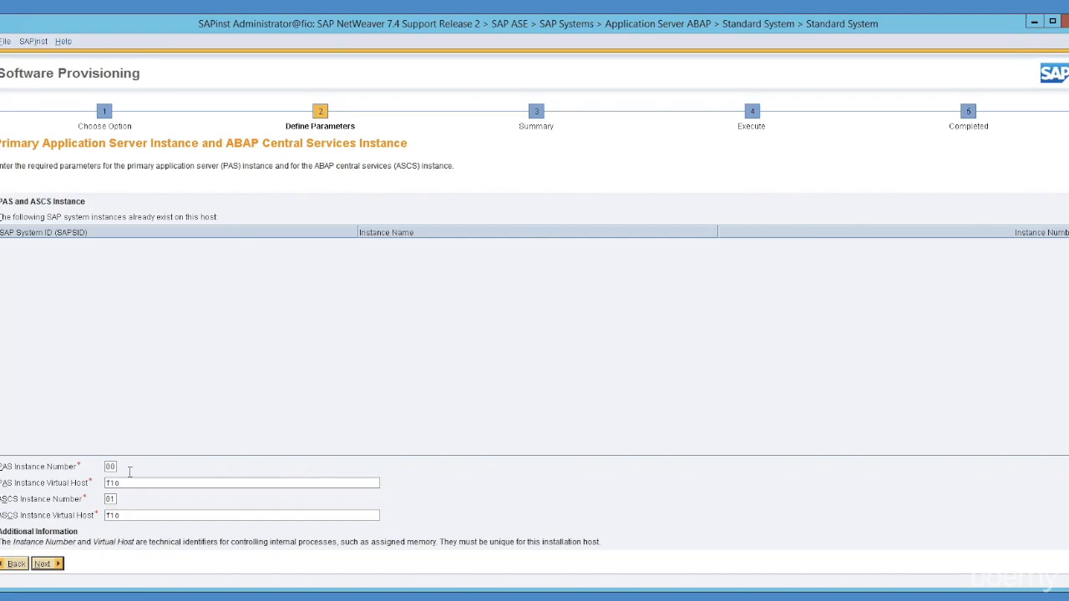
# - Accept PAS instance 00 and ASCS instance 01 on host fio, message server ports 3601 and 3901, and the preset webadm password
pyautogui.click(44, 565)
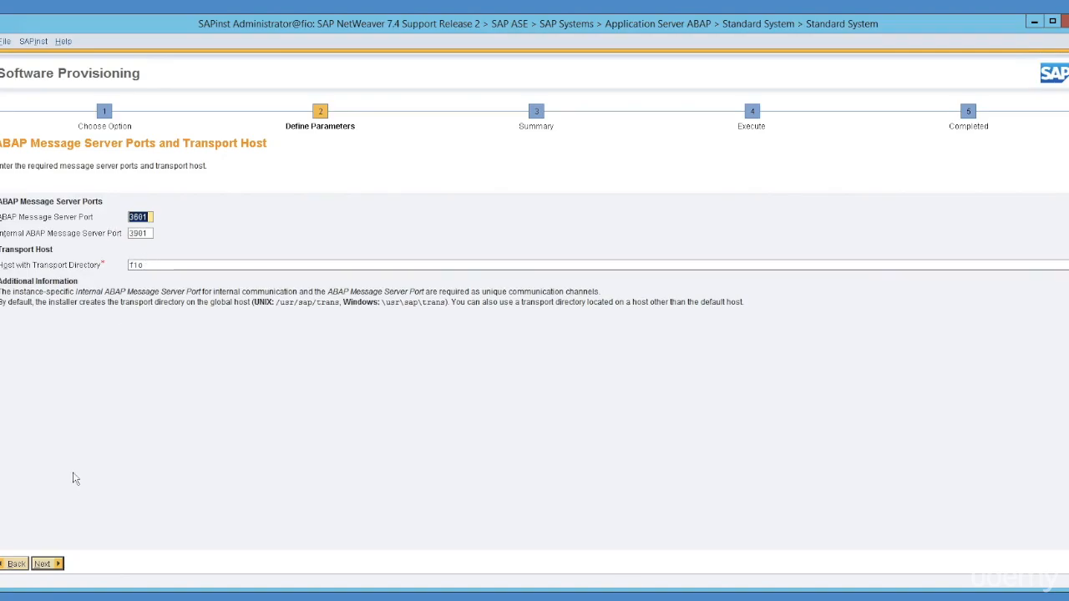
pyautogui.click(48, 564)
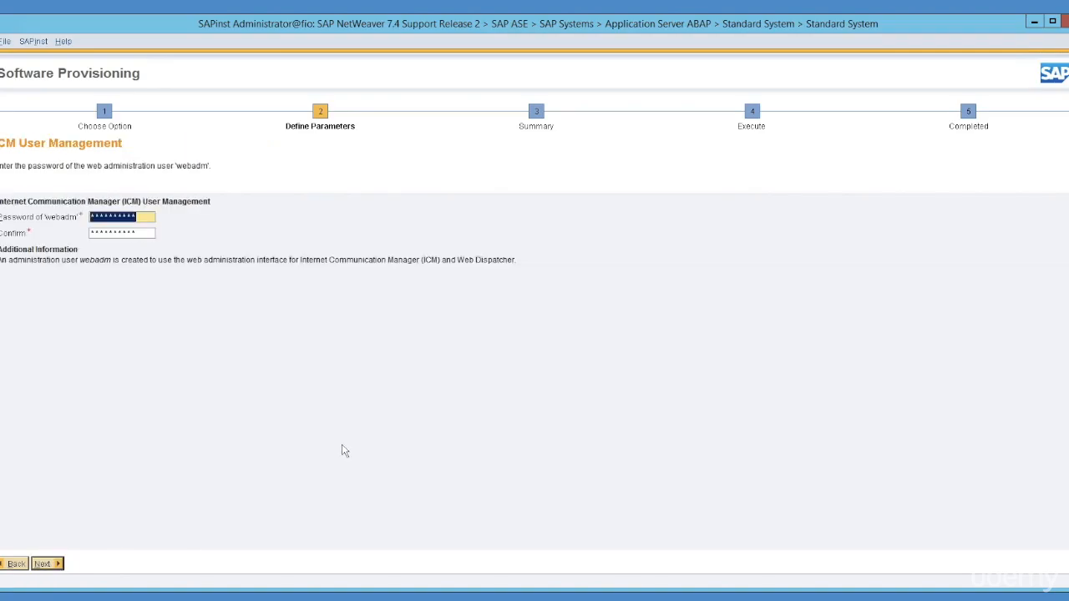
pyautogui.click(48, 571)
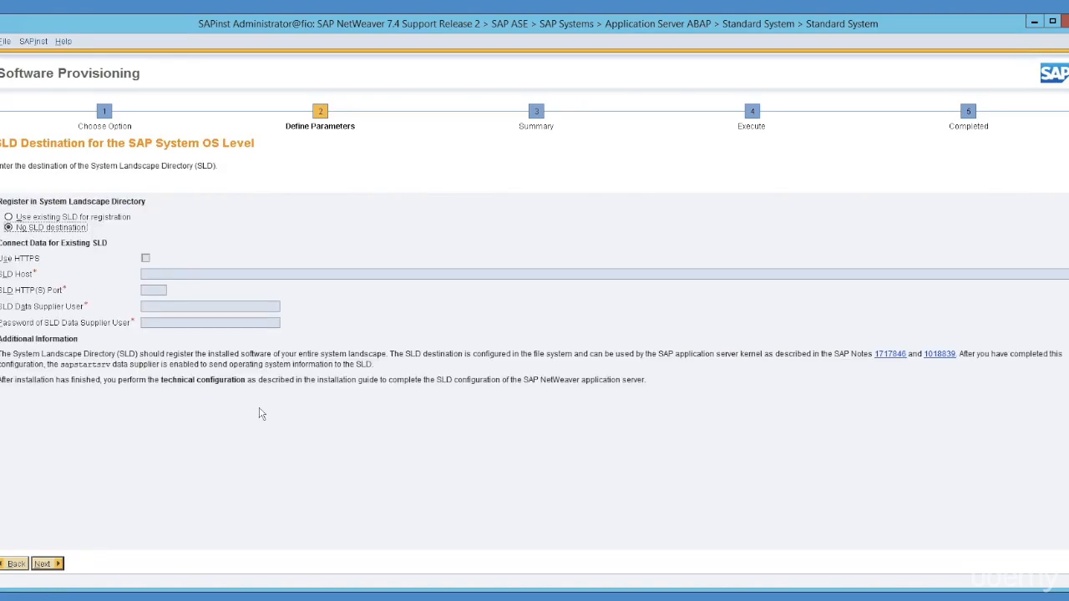
# - Choose No SLD destination and decline creating a message server access control list
pyautogui.click(59, 218)
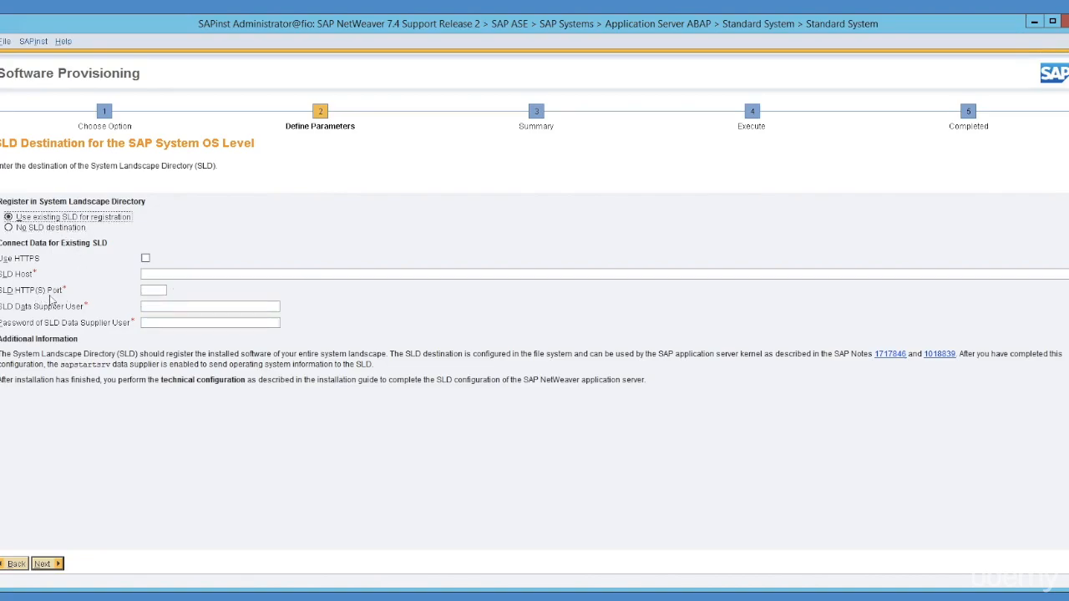
pyautogui.click(29, 228)
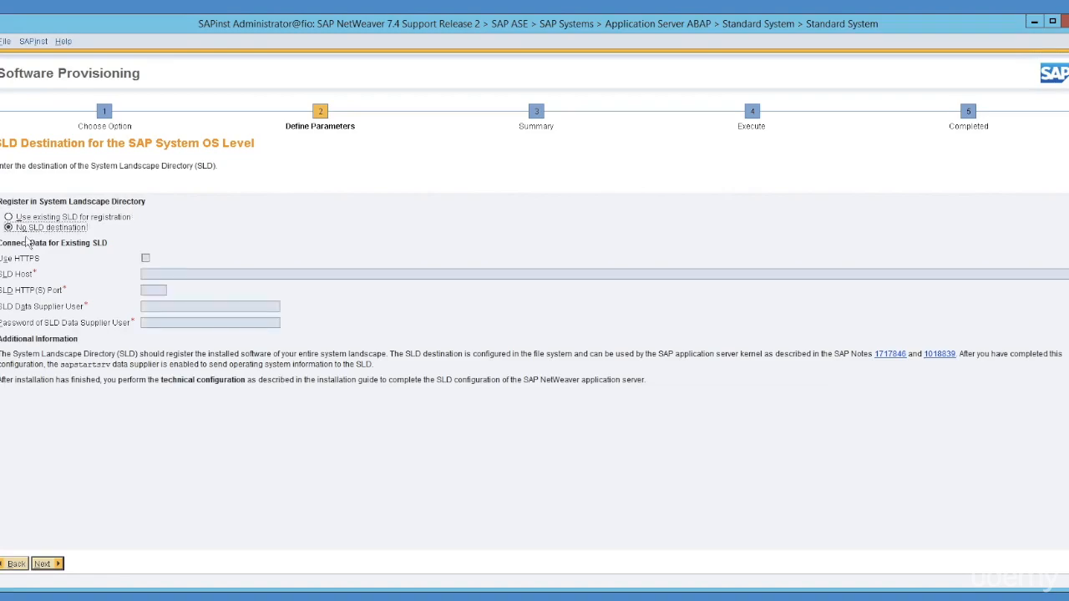
pyautogui.click(44, 565)
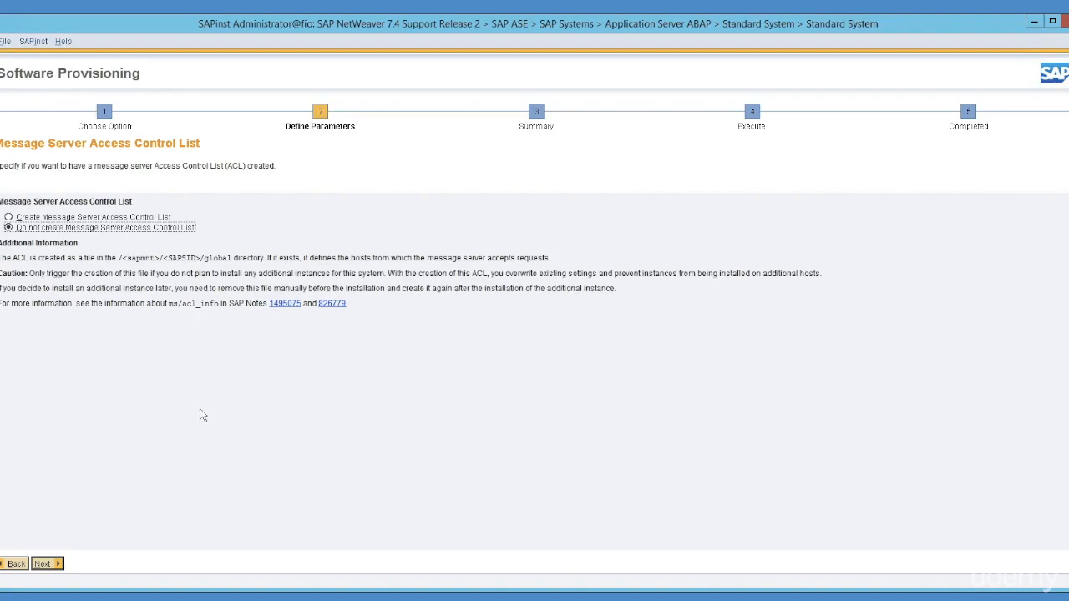
pyautogui.click(42, 566)
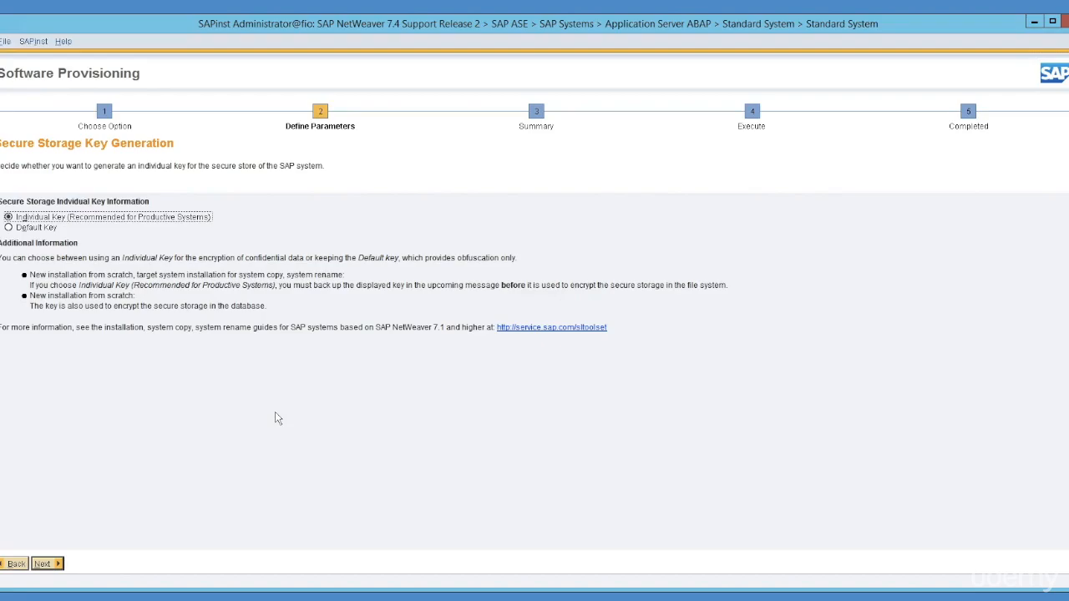
# - Use an individual key for the secure storage, enlarge the message to show the full key details, and accept the generated key
pyautogui.click(43, 564)
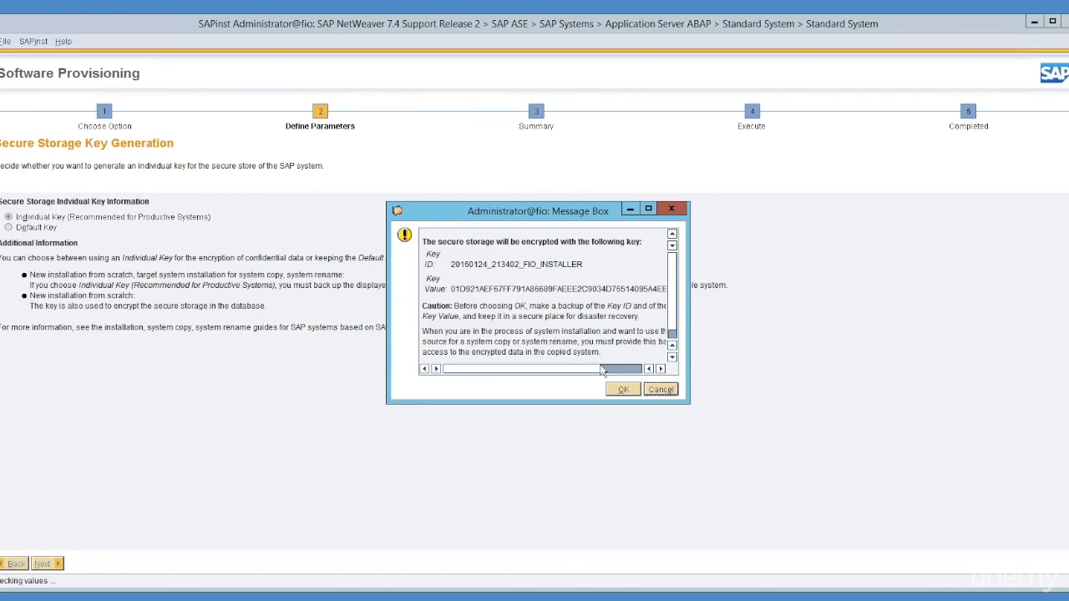
pyautogui.moveTo(689, 401); pyautogui.dragTo(763, 429)
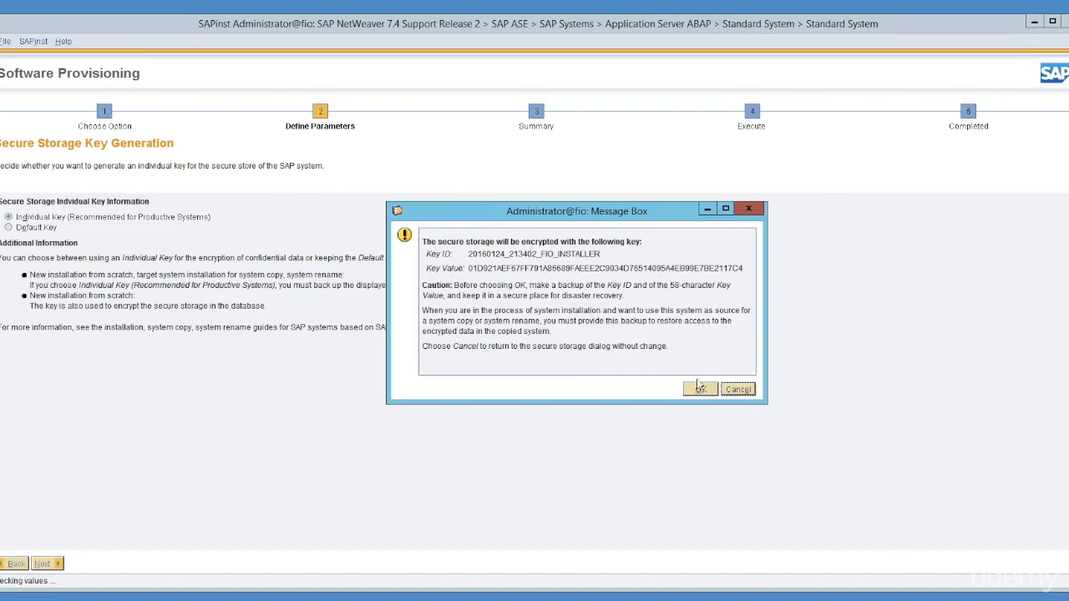
pyautogui.moveTo(677, 356); pyautogui.dragTo(414, 240)
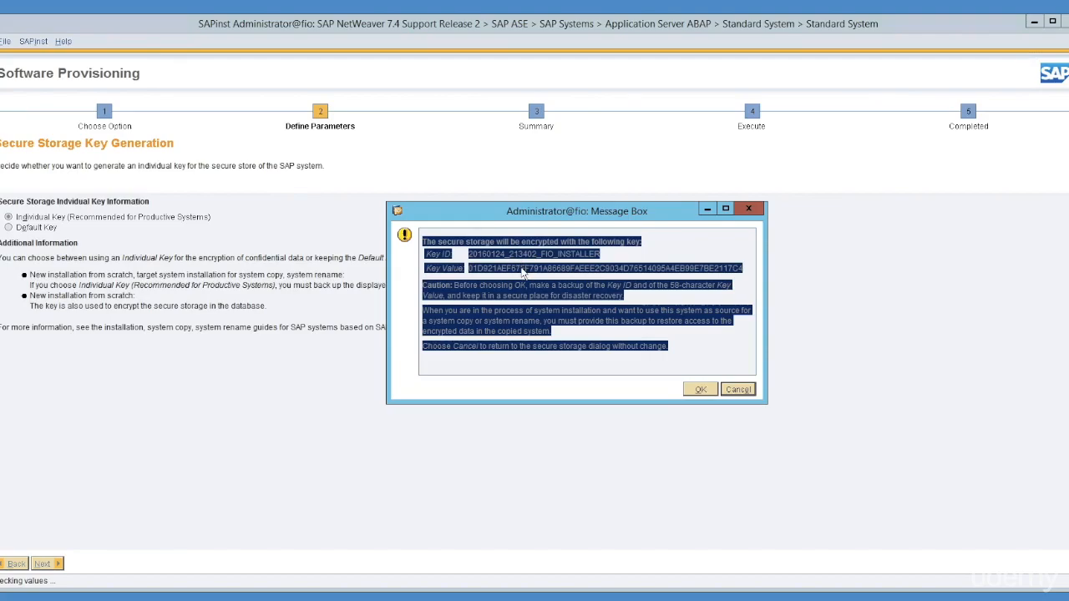
pyautogui.click(632, 368)
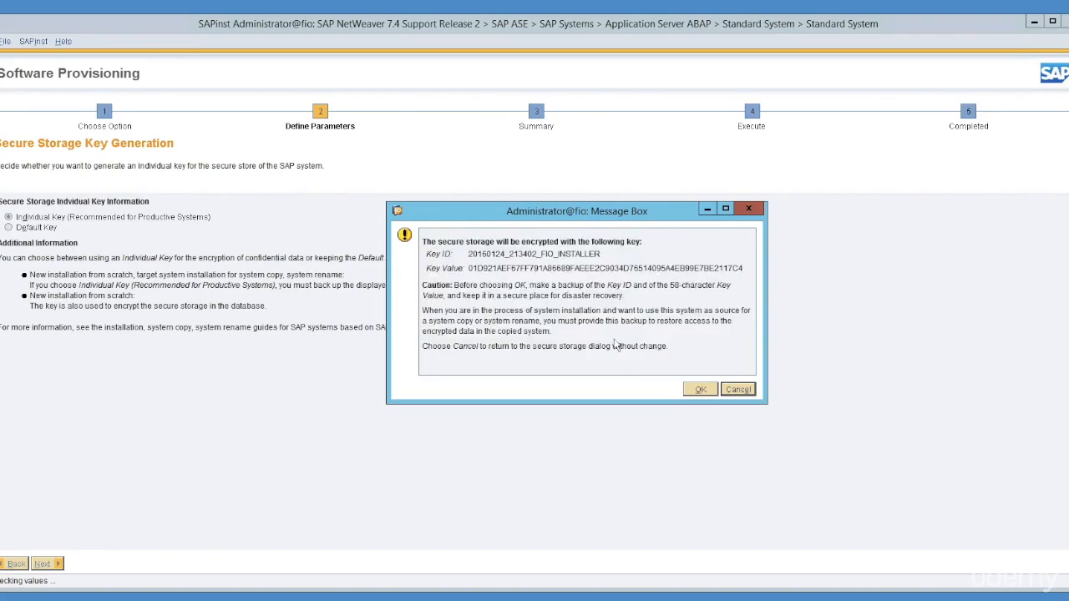
pyautogui.click(685, 390)
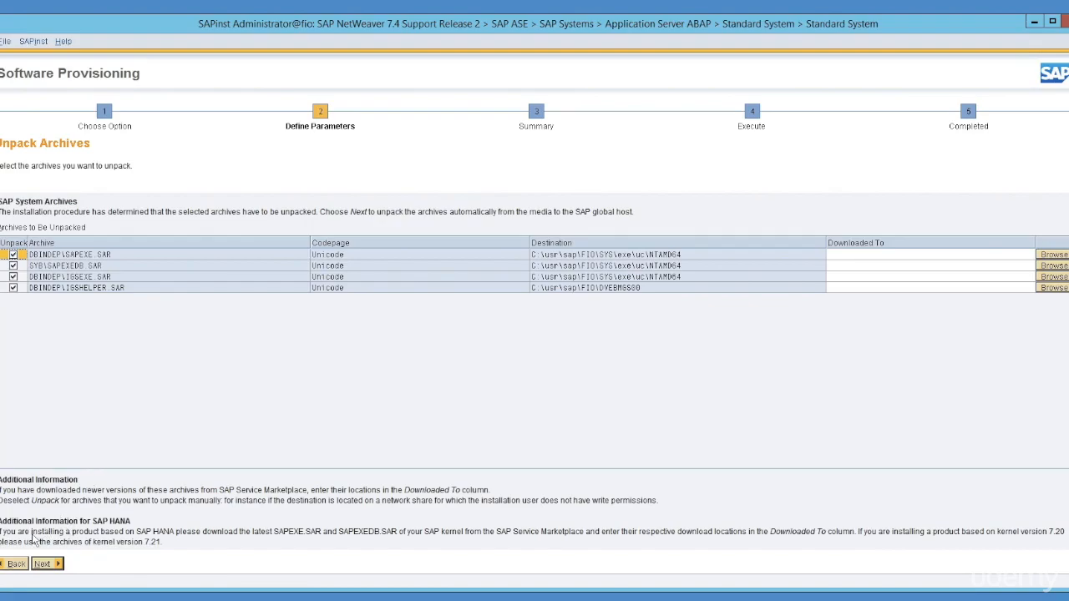
# - Keep all four SAP system archives selected for unpacking and leave the Diagnostics Agent out of the installation
pyautogui.click(43, 565)
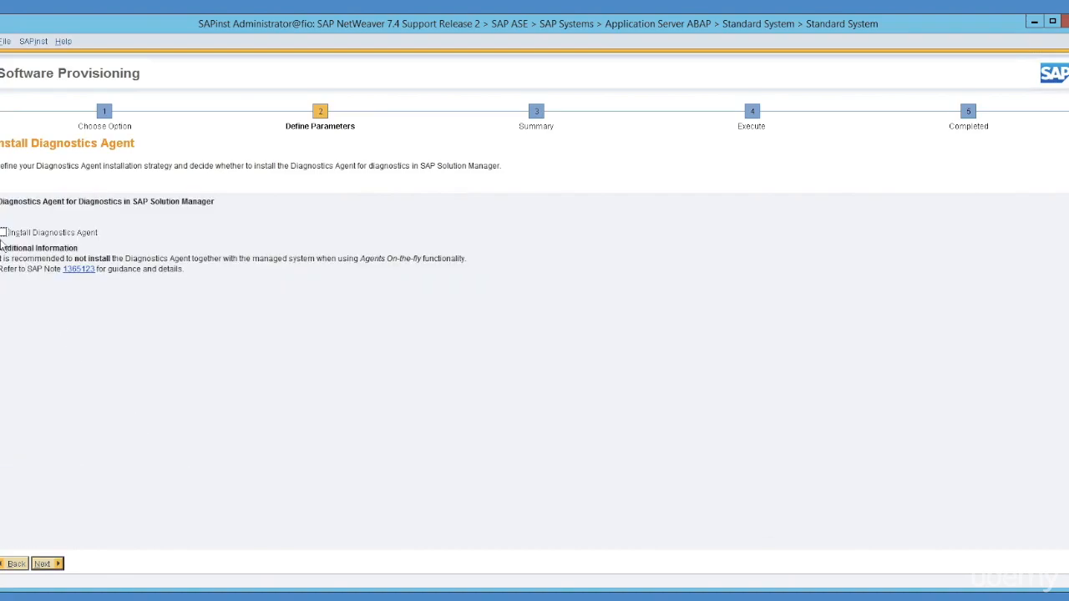
pyautogui.click(43, 564)
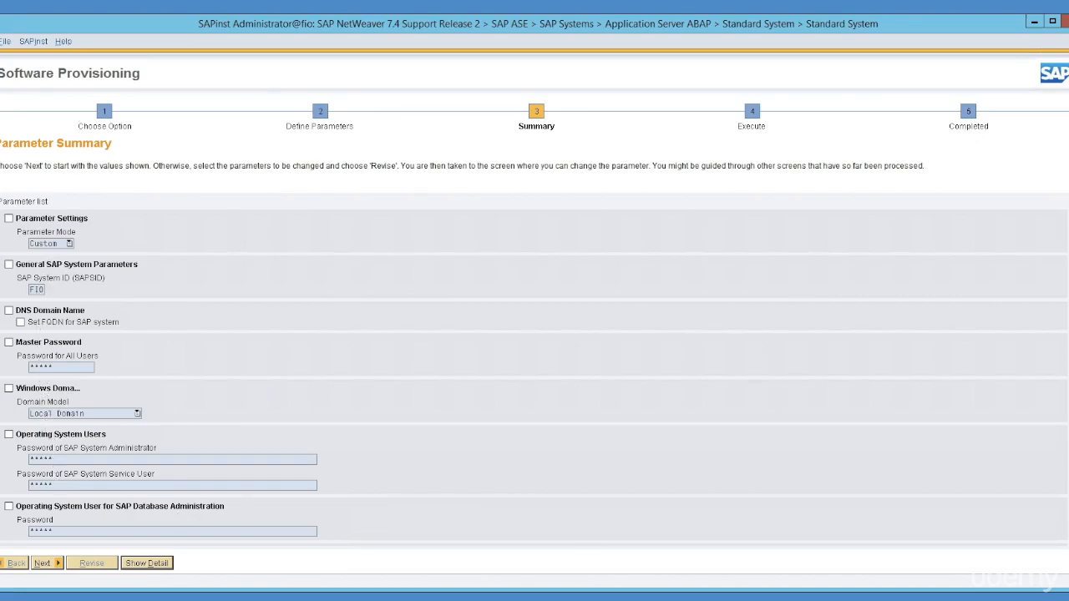
# - Review the whole parameter summary, from the parameter mode to the Diagnostics Agent setting, and start the installation with these values
pyautogui.scroll(-8, 535, 375)
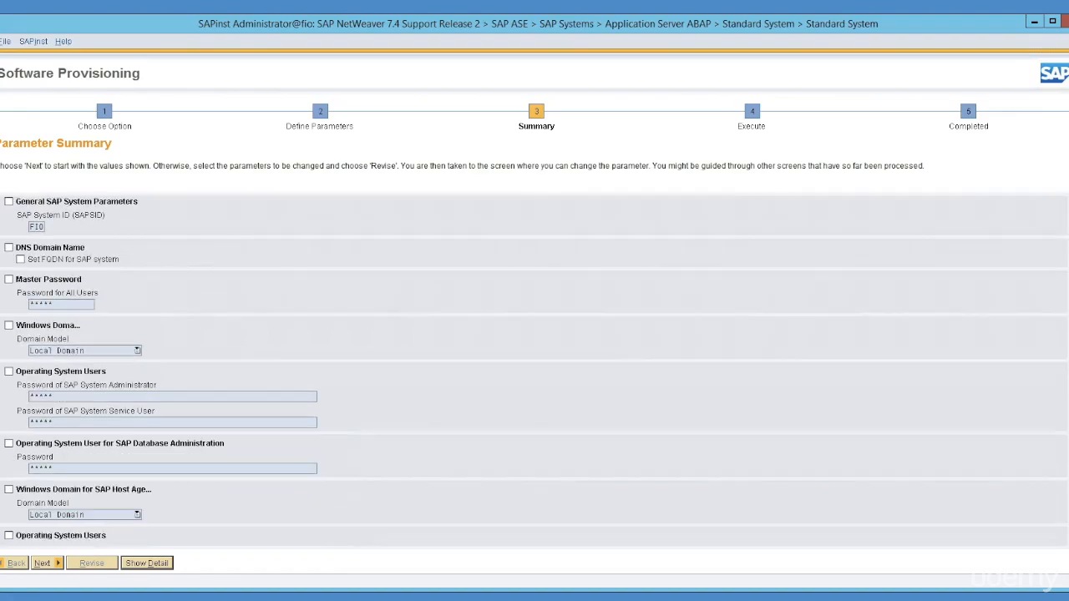
pyautogui.scroll(-6, 534, 376)
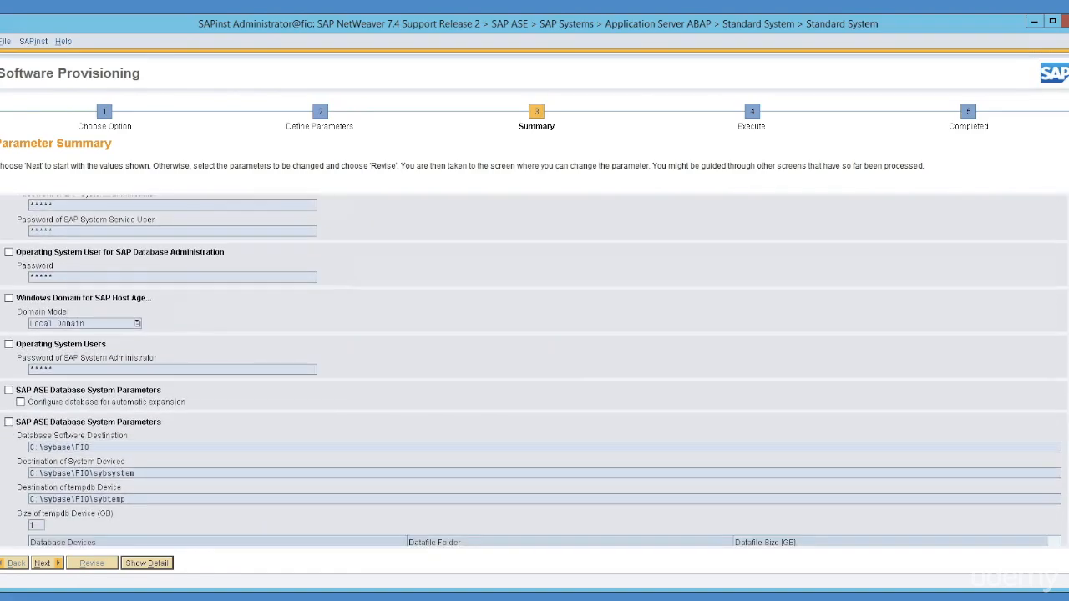
pyautogui.scroll(-6, 534, 376)
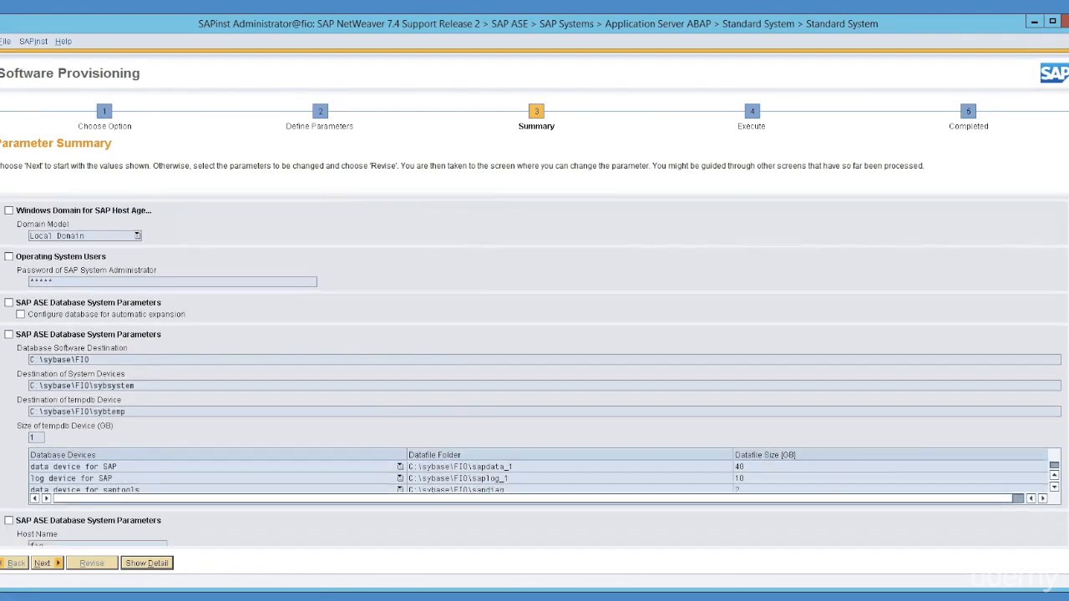
pyautogui.scroll(-4, 535, 376)
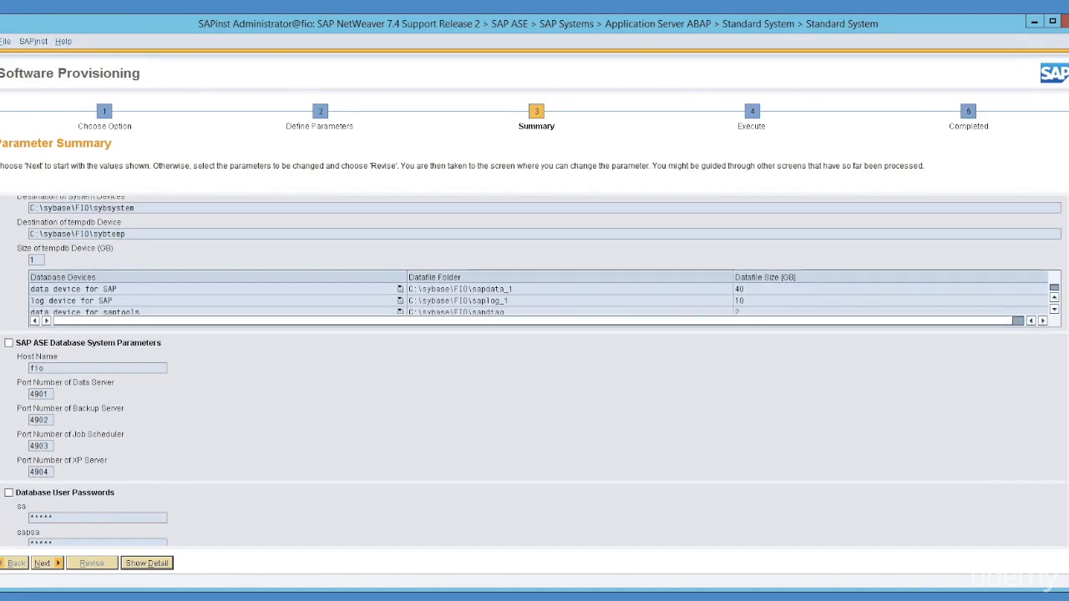
pyautogui.scroll(-5, 535, 376)
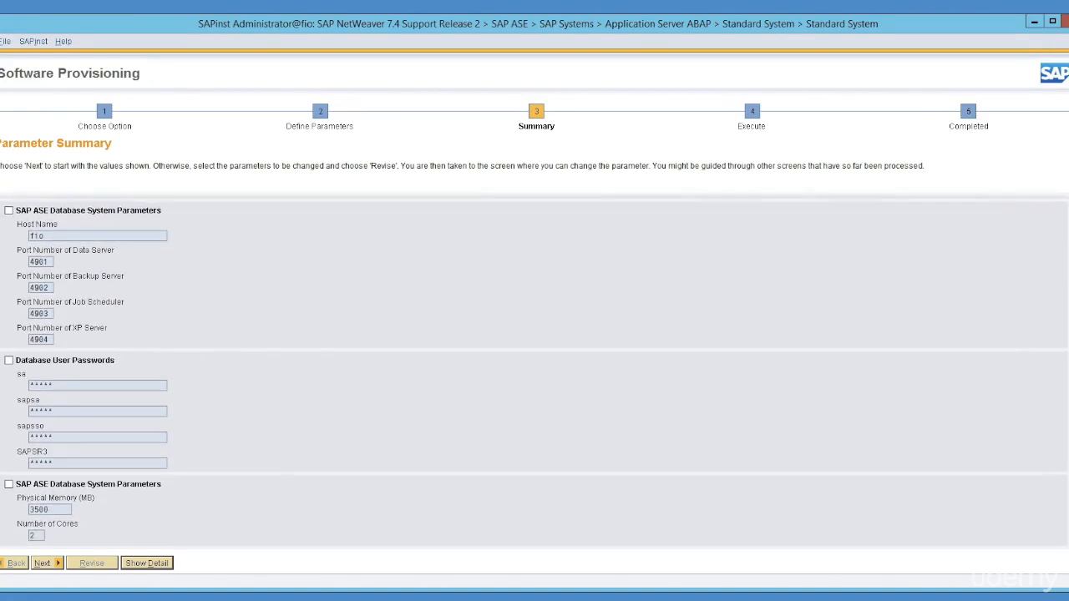
pyautogui.scroll(-8, 1067, 445)
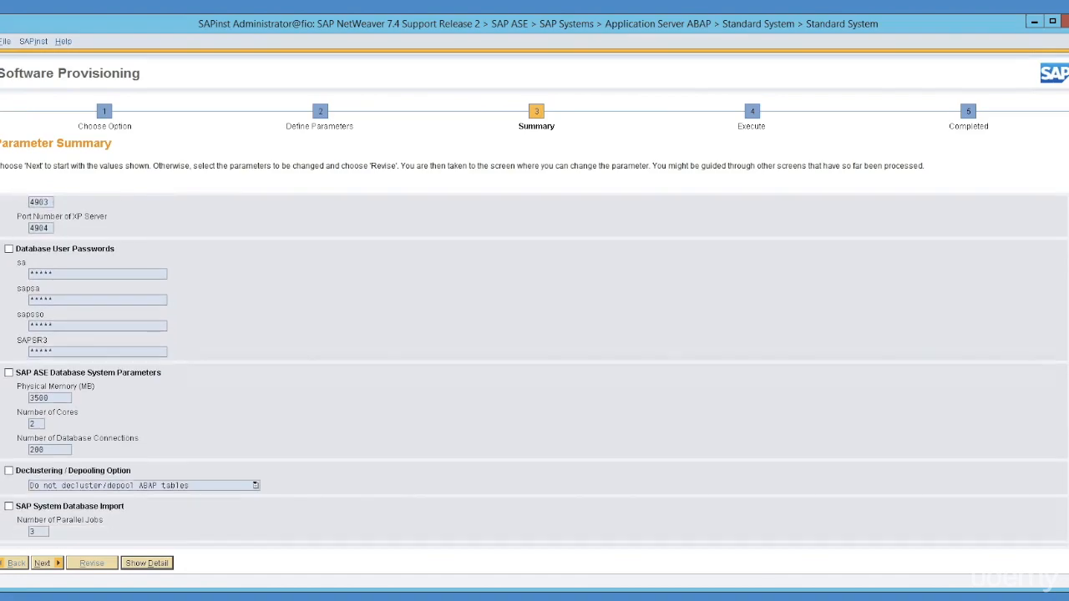
pyautogui.scroll(-7, 1067, 446)
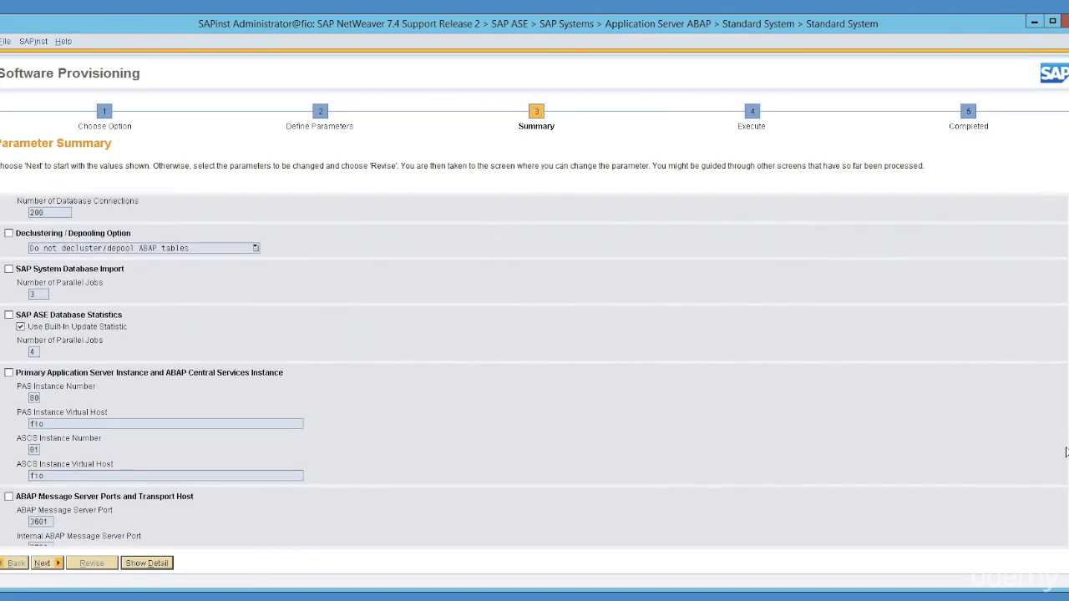
pyautogui.scroll(-6, 1064, 480)
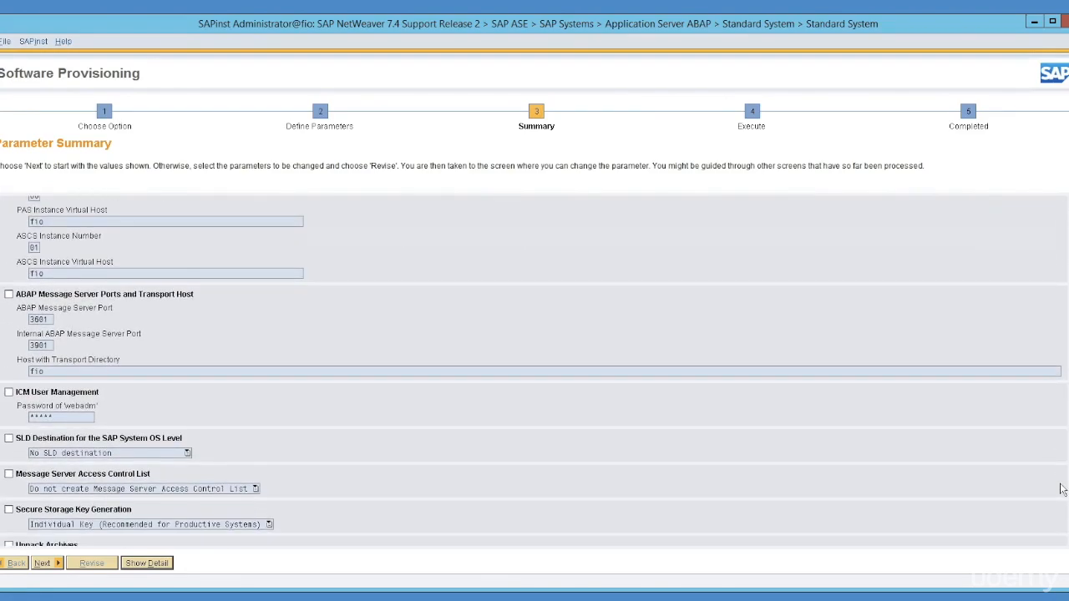
pyautogui.scroll(-1, 1057, 508)
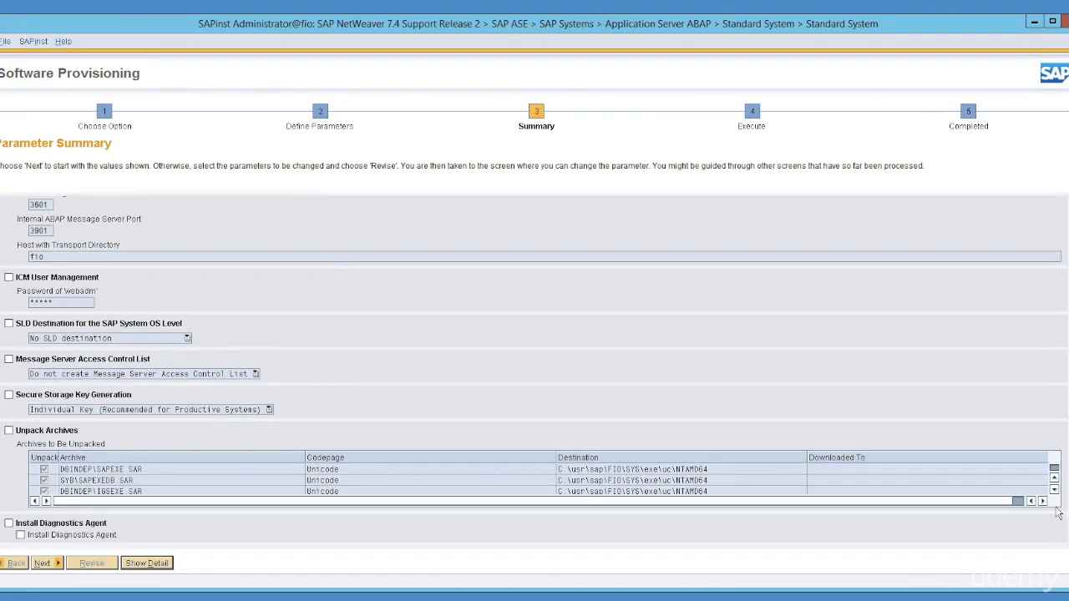
pyautogui.click(43, 563)
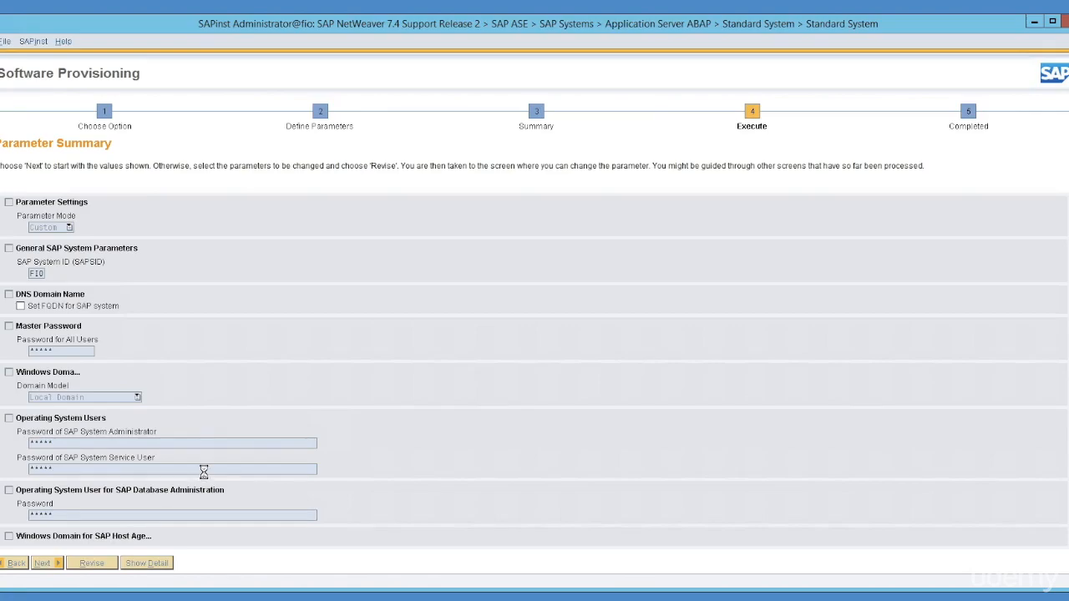